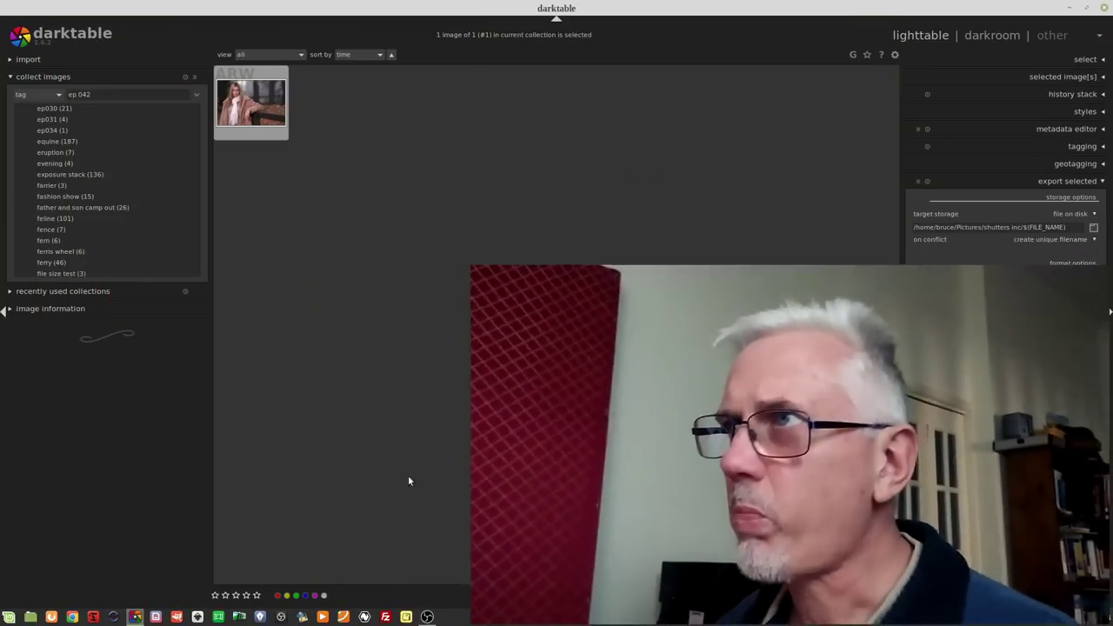
Open the portrait in the darkroom and revert history to '2 - tone curve', discarding the framing step
{"action": "double_click", "coordinate": [253, 103]}
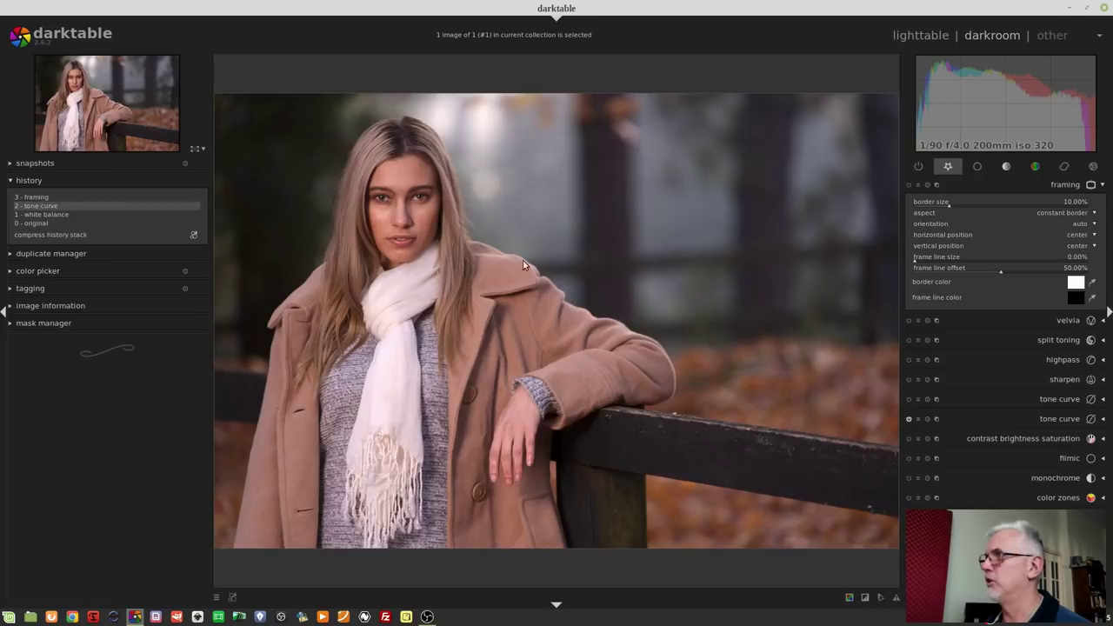
{"action": "left_click", "coordinate": [1054, 418]}
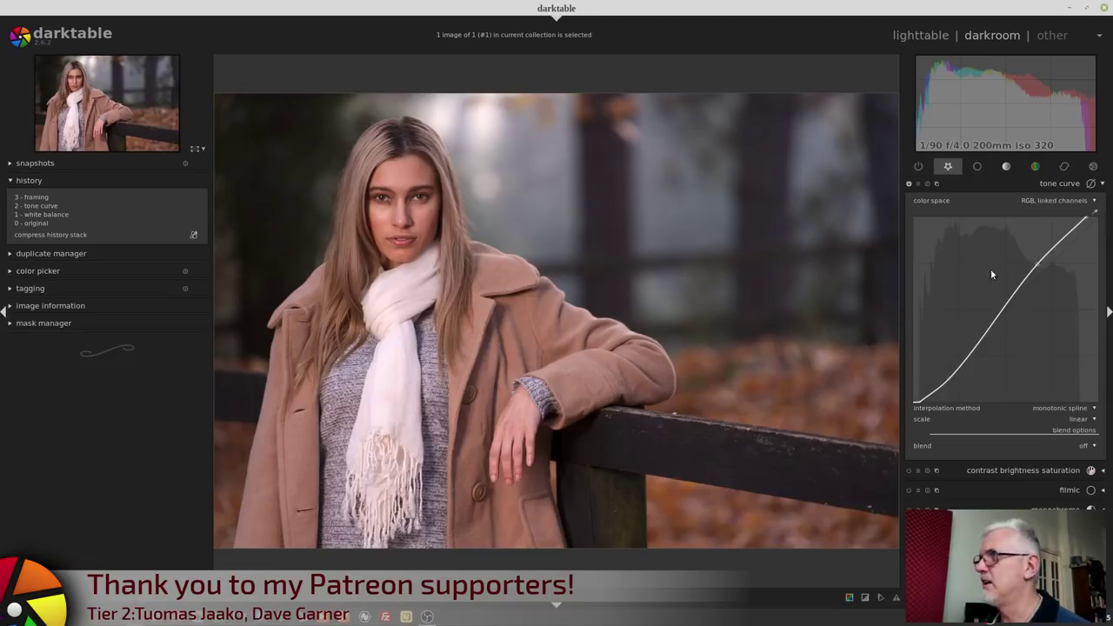
{"action": "left_click", "coordinate": [1047, 184]}
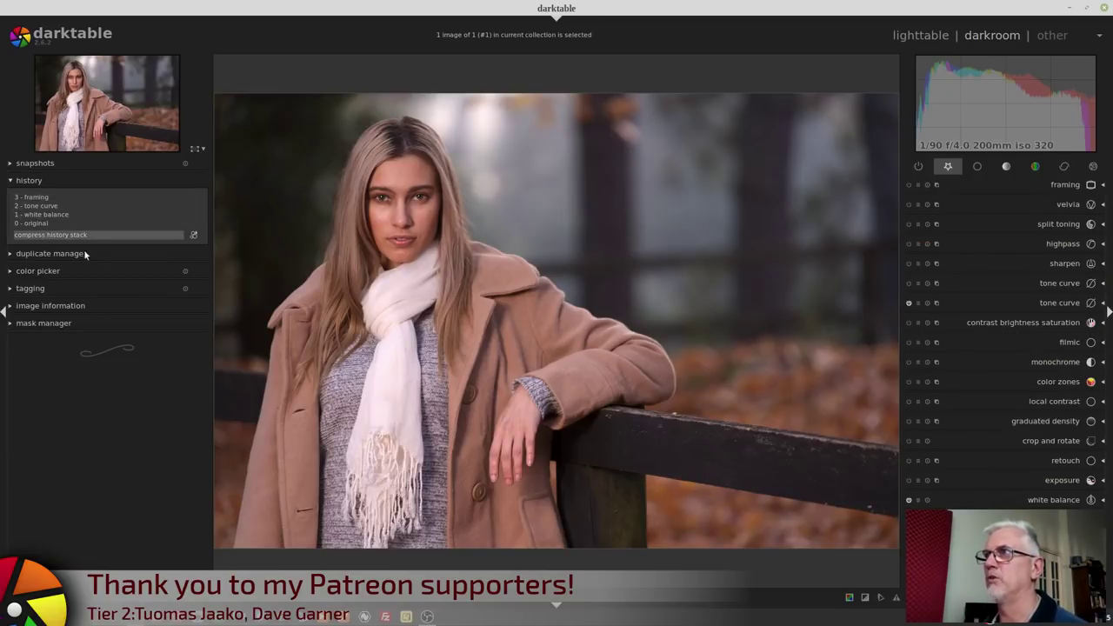
{"action": "left_click", "coordinate": [56, 206]}
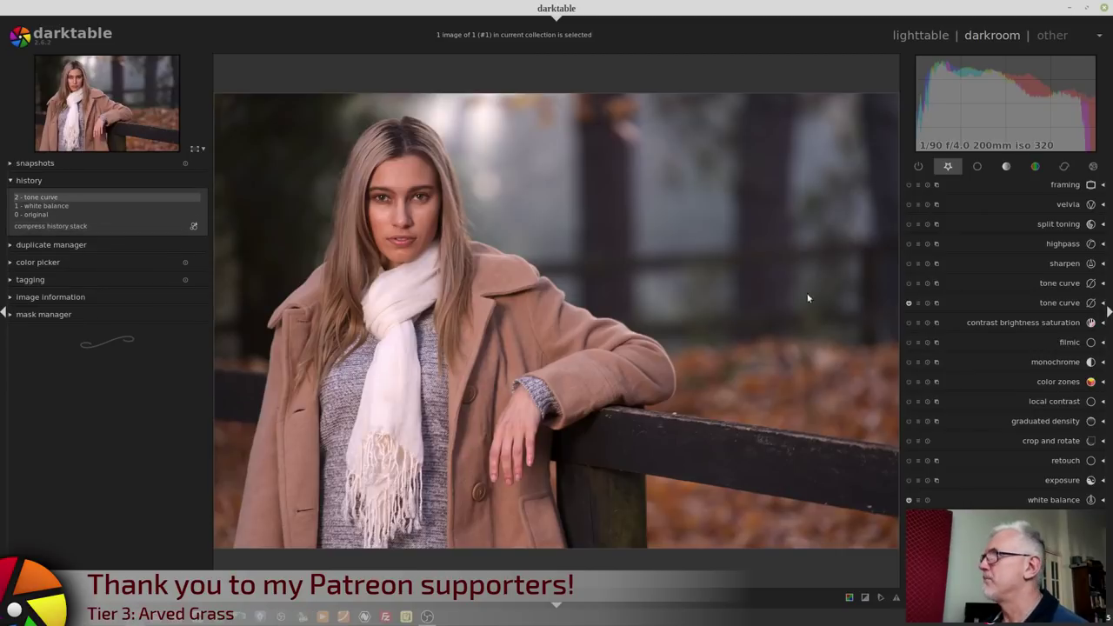
Expand the color balance module from the color module group
{"action": "left_click", "coordinate": [1034, 167]}
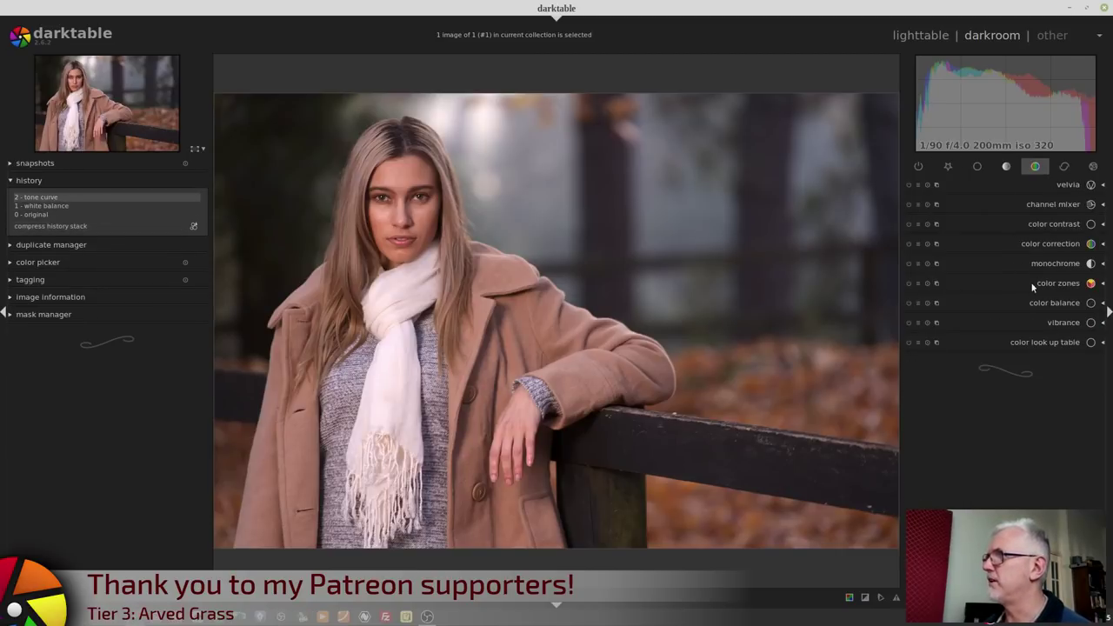
{"action": "left_click", "coordinate": [1043, 303]}
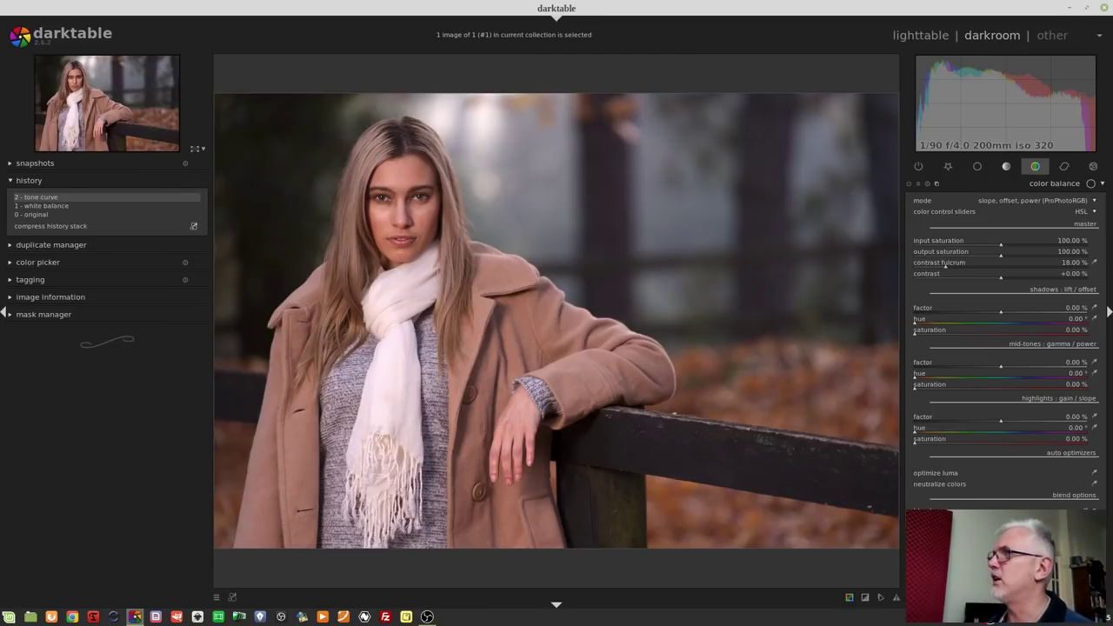
Open the color balance mode dropdown to list its colour-grading modes
{"action": "left_click", "coordinate": [1019, 205]}
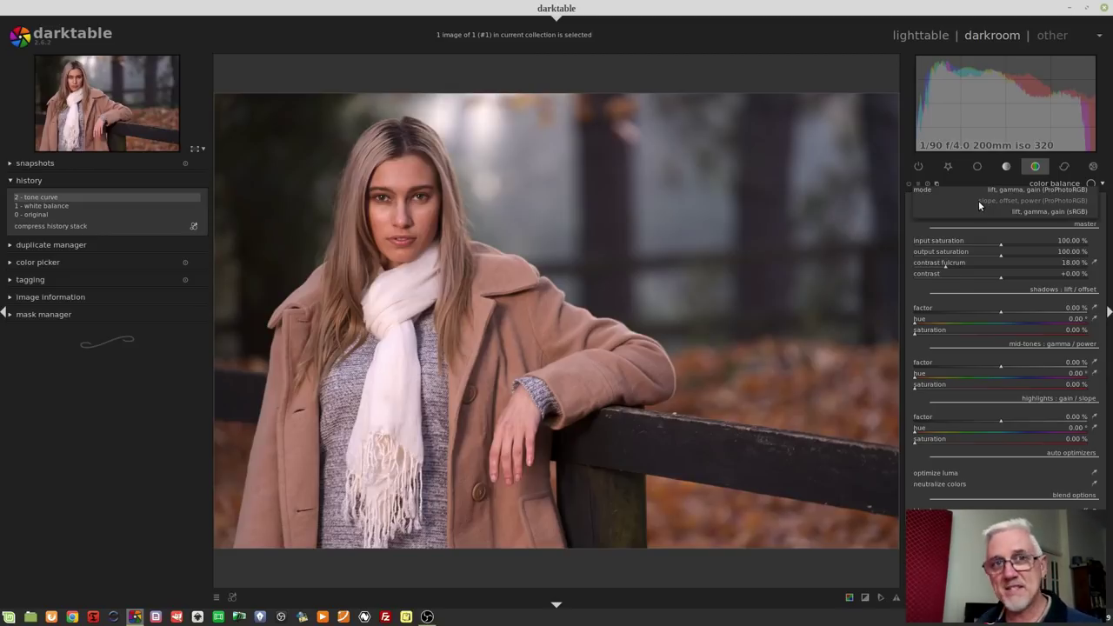
Set color balance to slope, offset, power (ProPhotoRGB) mode with HSL color control sliders
{"action": "left_click", "coordinate": [978, 201]}
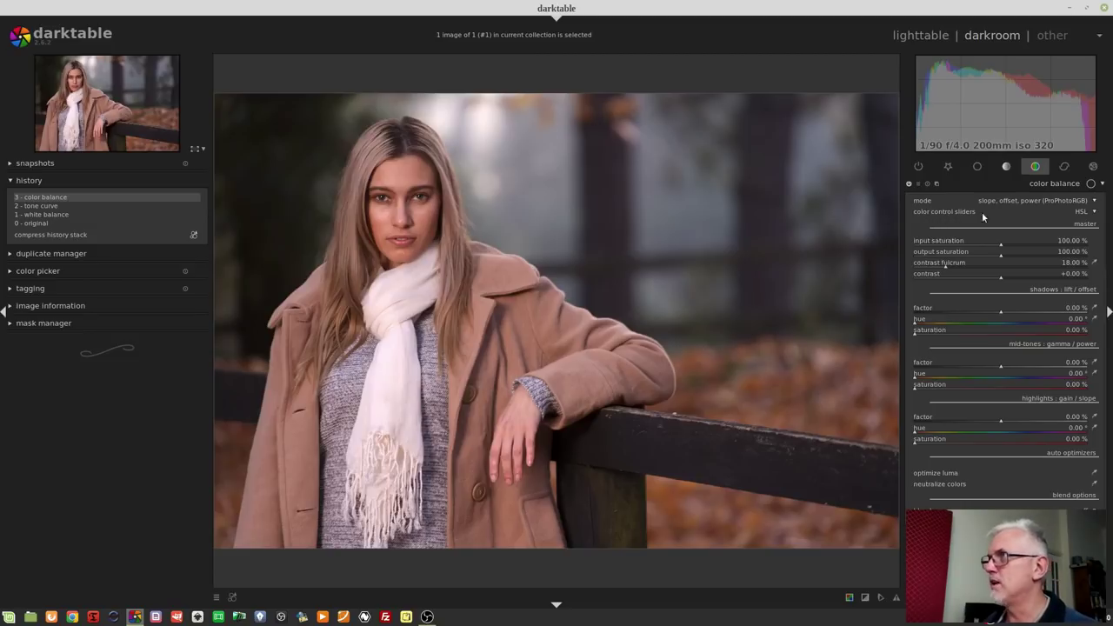
{"action": "left_click", "coordinate": [1091, 213]}
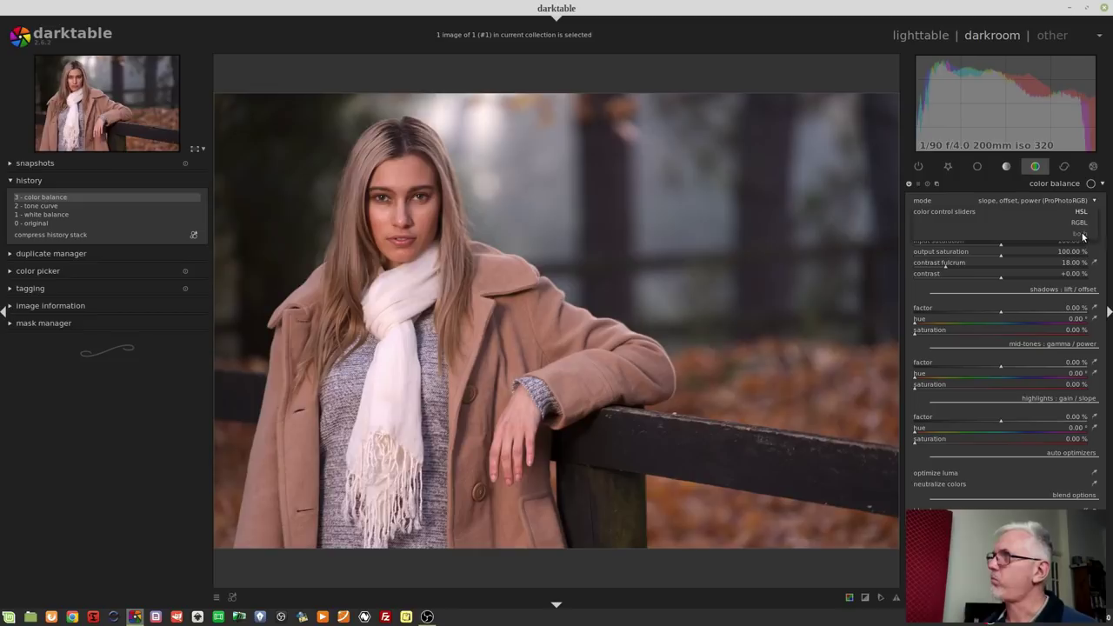
{"action": "left_click", "coordinate": [1081, 217]}
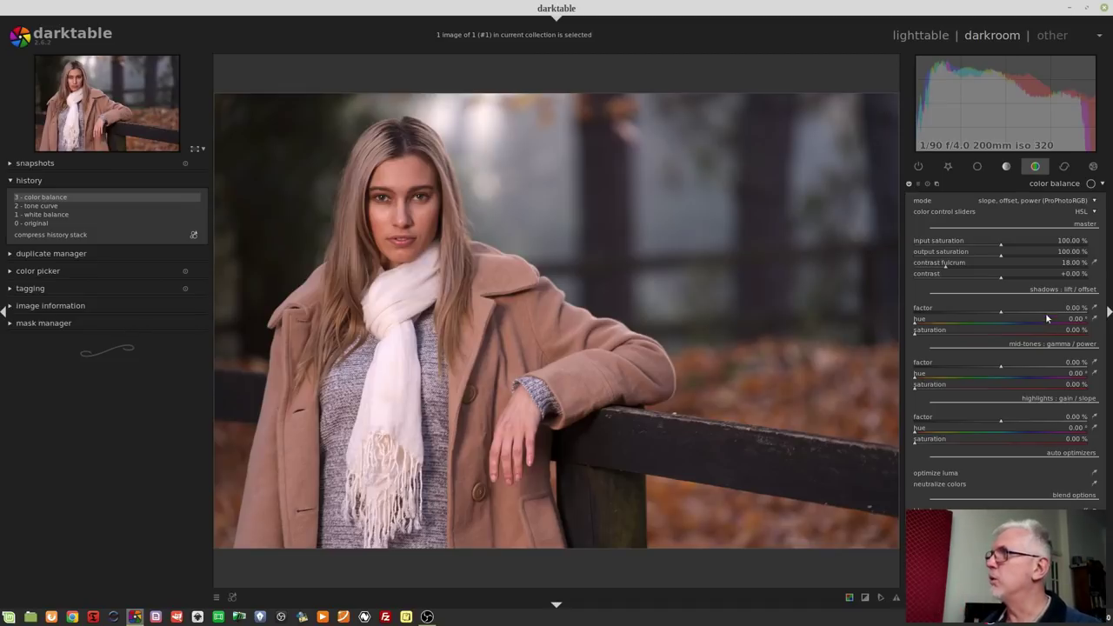
Scroll the right panel up, away from the color balance settings
{"action": "scroll", "coordinate": [1078, 218], "scroll_direction": "up", "scroll_amount": 1}
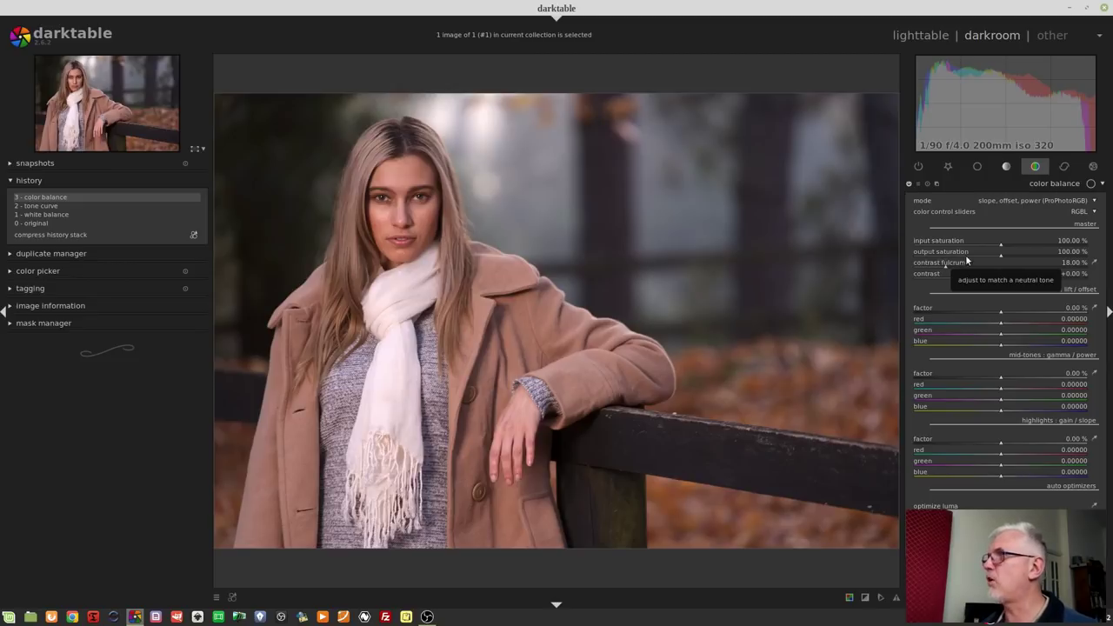
From the favourites group, lift the tone curve through shadows and midtones to brighten the portrait
{"action": "left_click", "coordinate": [946, 166]}
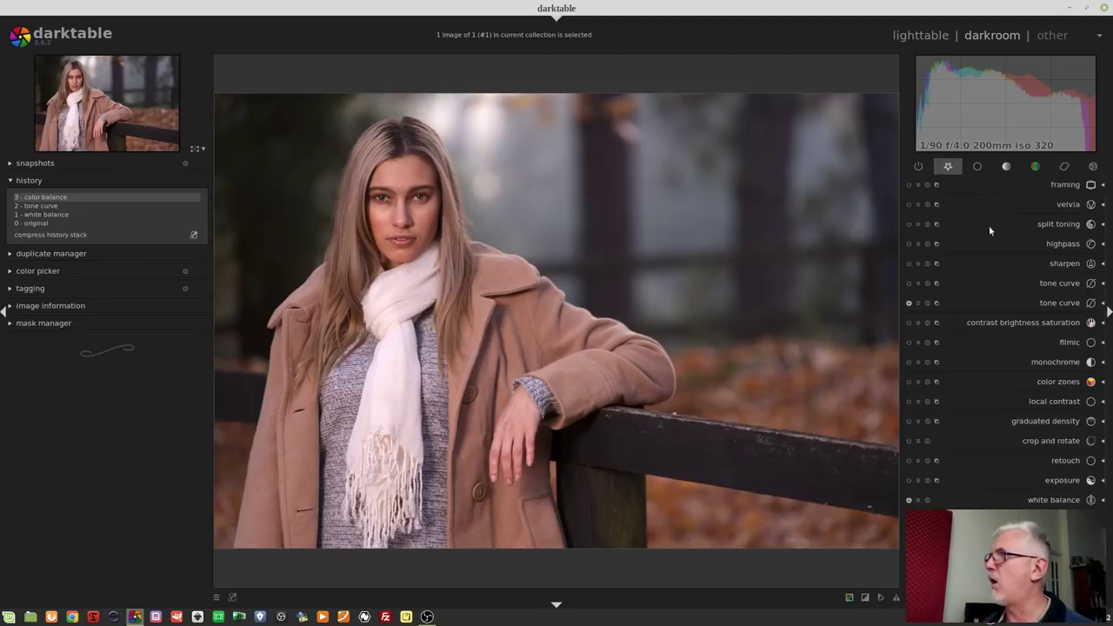
{"action": "left_click", "coordinate": [1049, 280]}
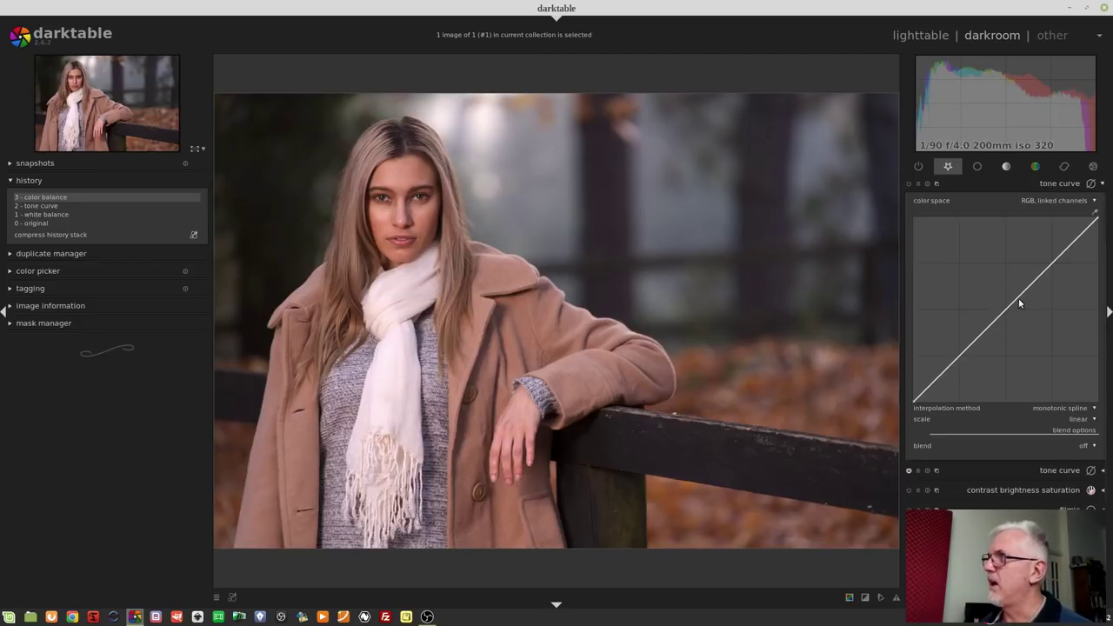
{"action": "left_click_drag", "start_coordinate": [1020, 292], "coordinate": [1000, 280]}
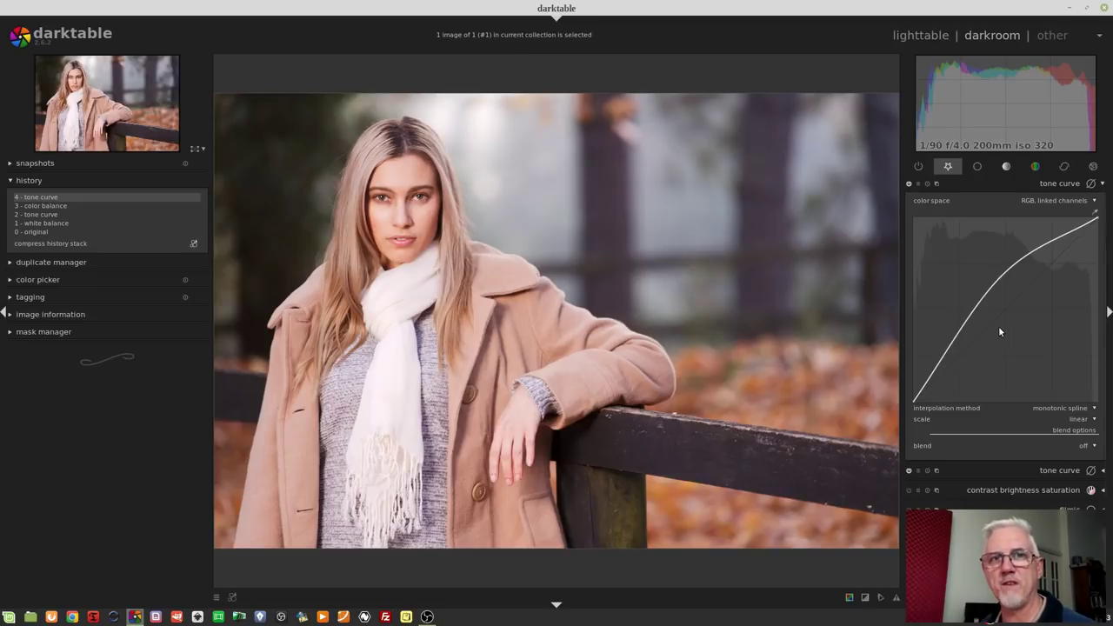
{"action": "left_click_drag", "start_coordinate": [955, 346], "coordinate": [963, 323]}
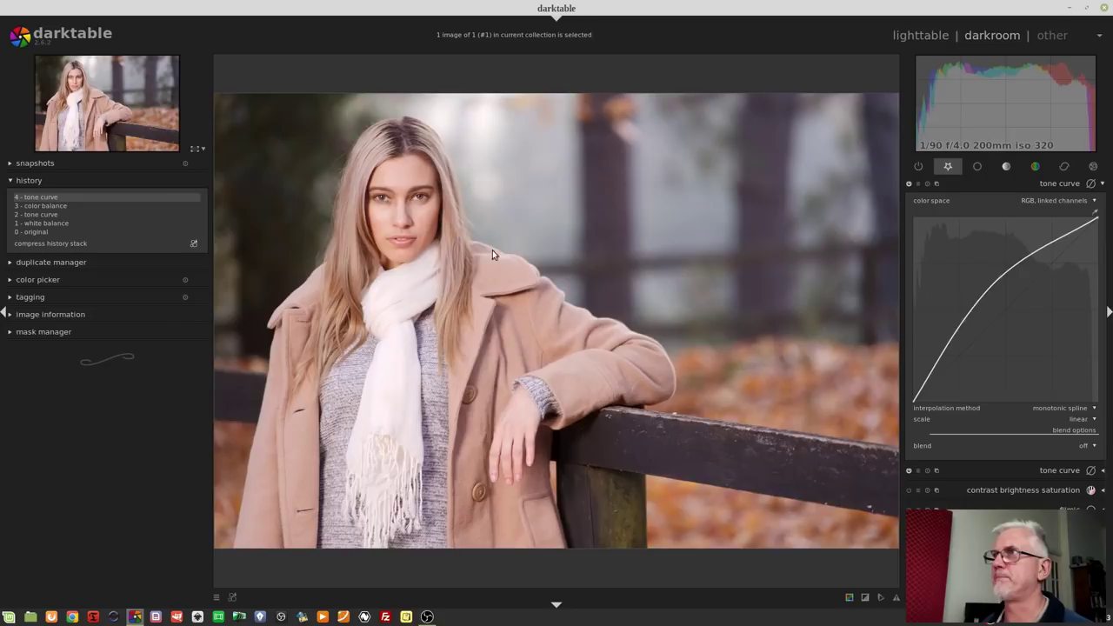
{"action": "left_click", "coordinate": [34, 206]}
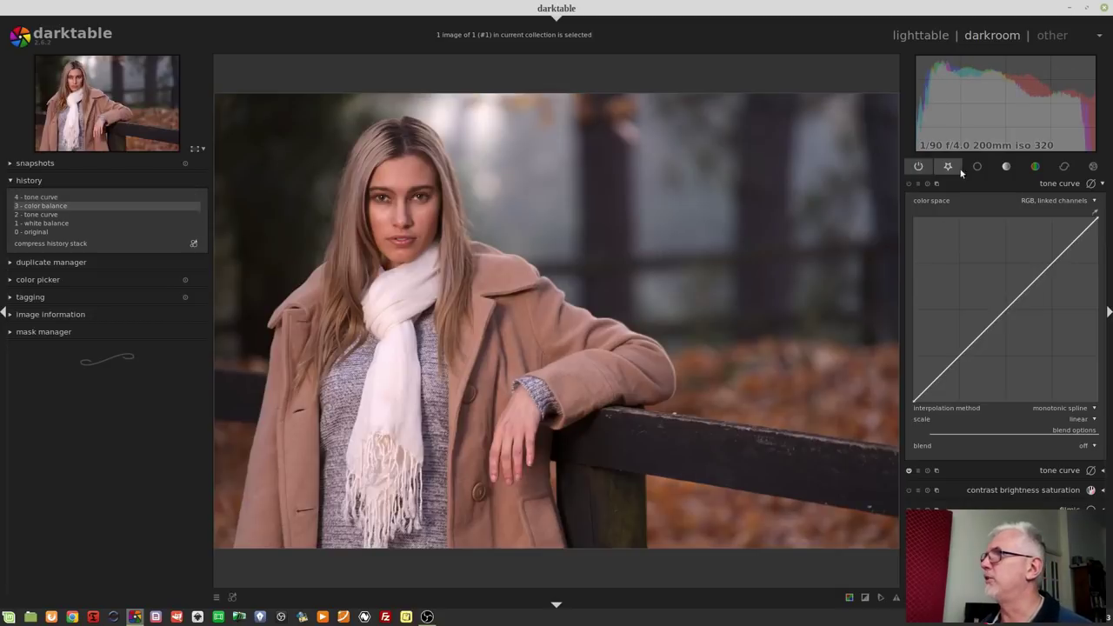
{"action": "left_click", "coordinate": [1034, 166]}
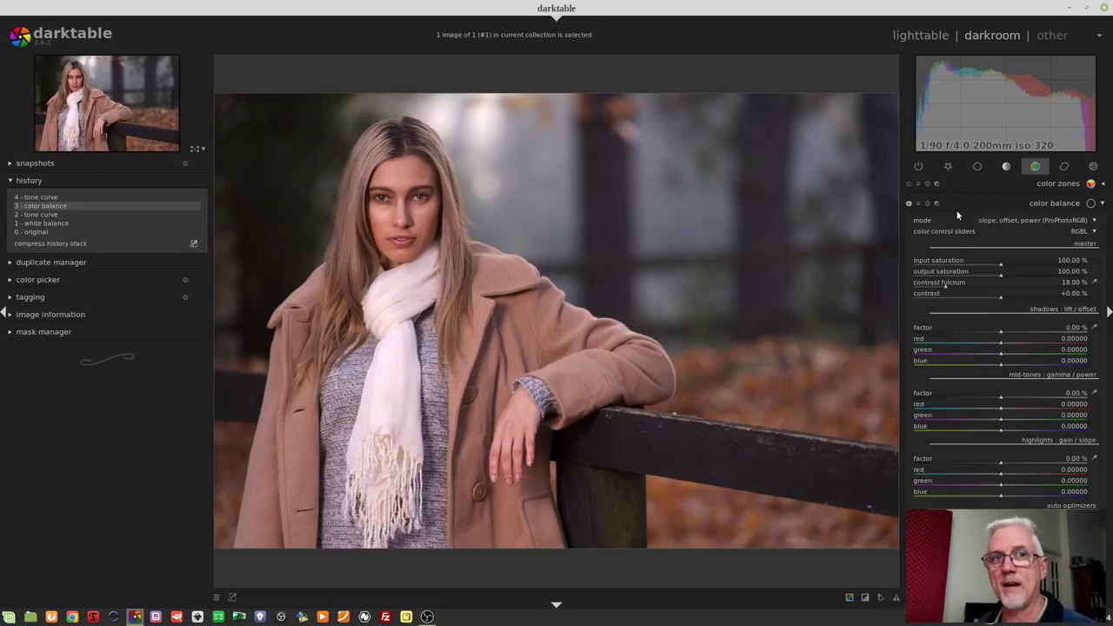
{"action": "left_click", "coordinate": [950, 167]}
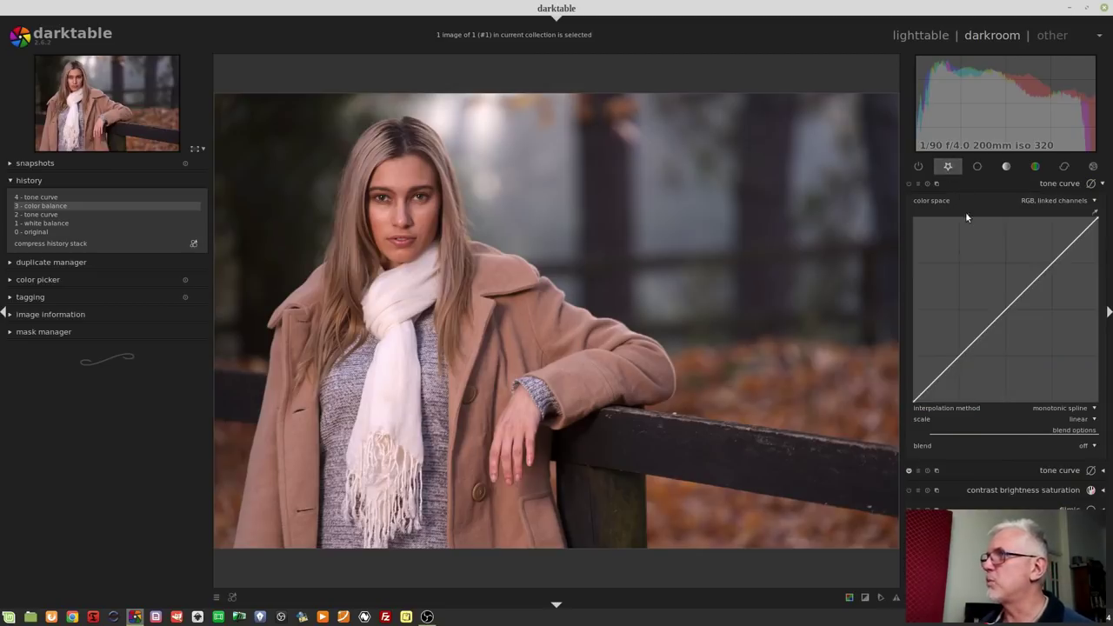
{"action": "left_click_drag", "start_coordinate": [1049, 264], "coordinate": [1026, 257]}
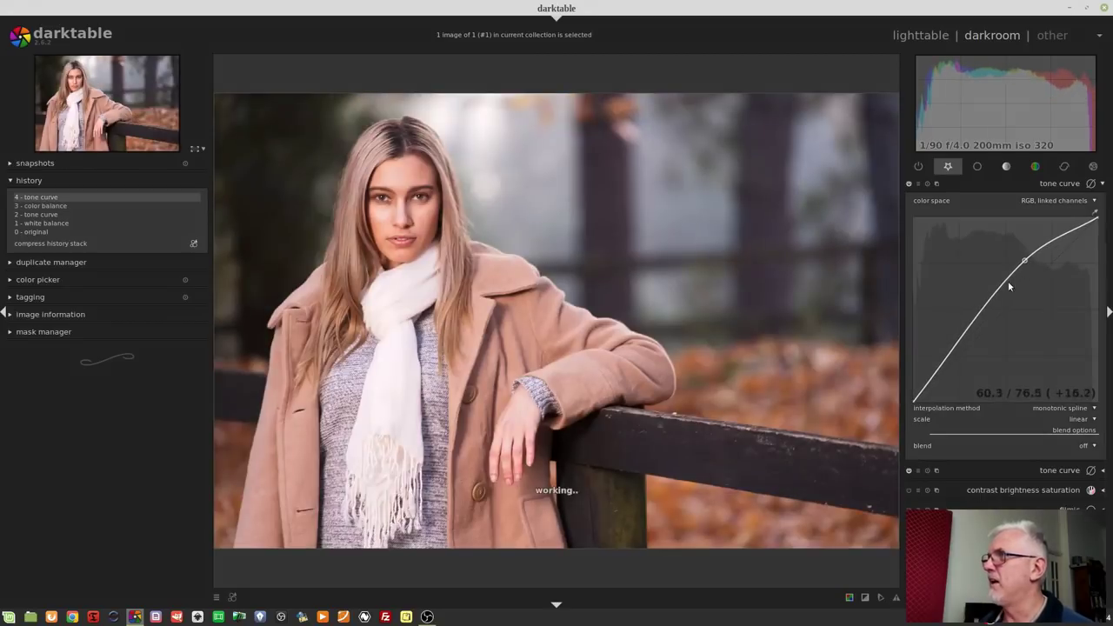
{"action": "left_click_drag", "start_coordinate": [961, 348], "coordinate": [986, 367]}
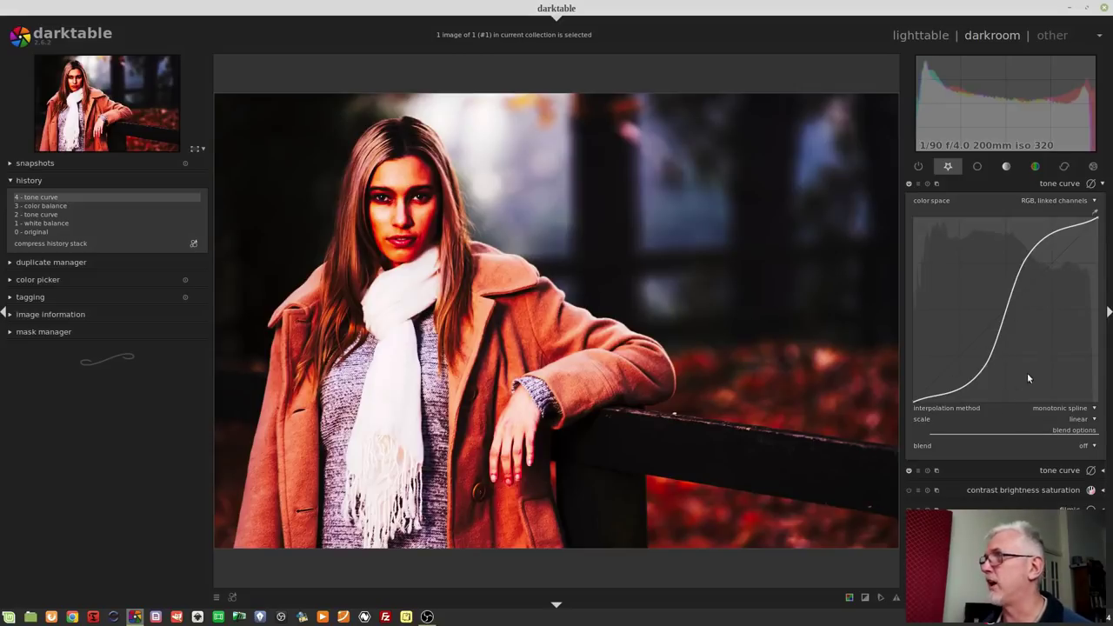
{"action": "left_click_drag", "start_coordinate": [985, 371], "coordinate": [1000, 320]}
{"action": "left_click_drag", "start_coordinate": [1023, 262], "coordinate": [1044, 262]}
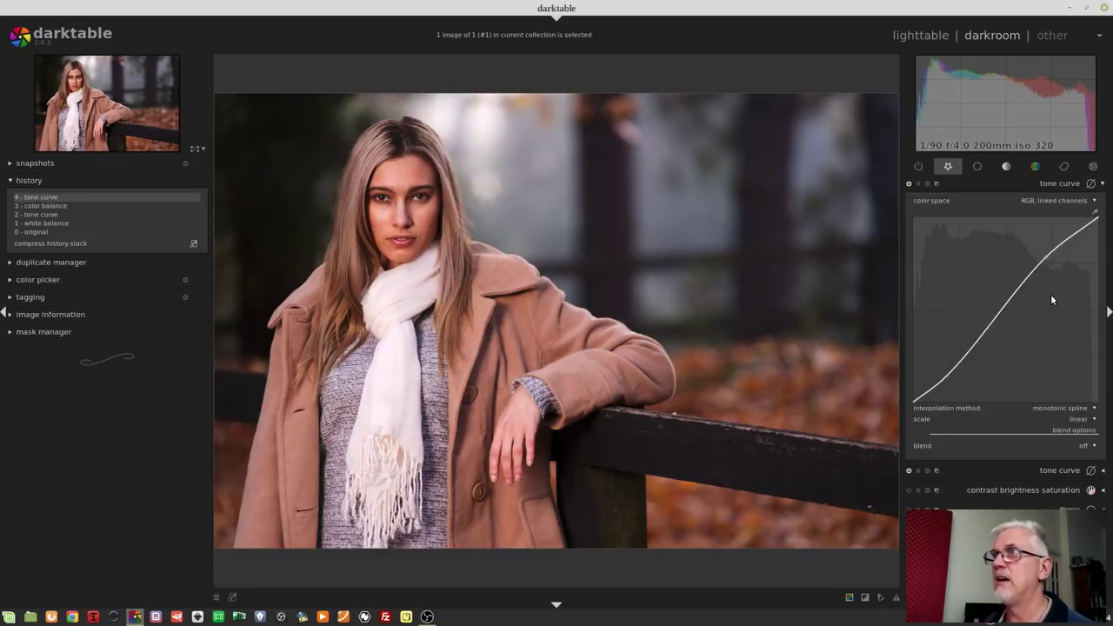
{"action": "left_click", "coordinate": [84, 205]}
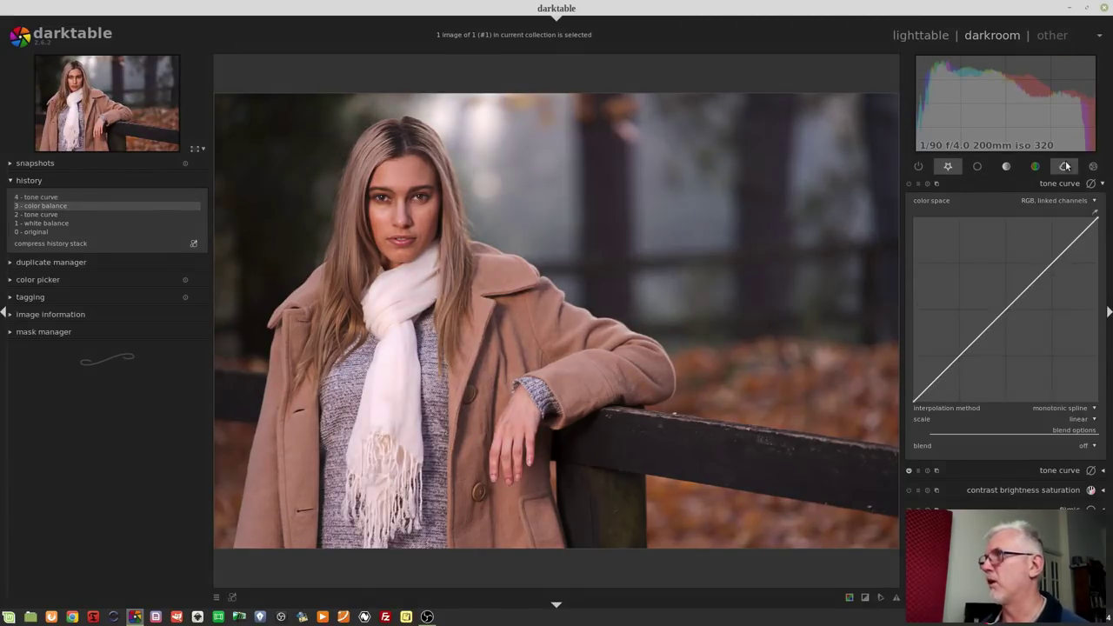
{"action": "left_click", "coordinate": [1035, 166]}
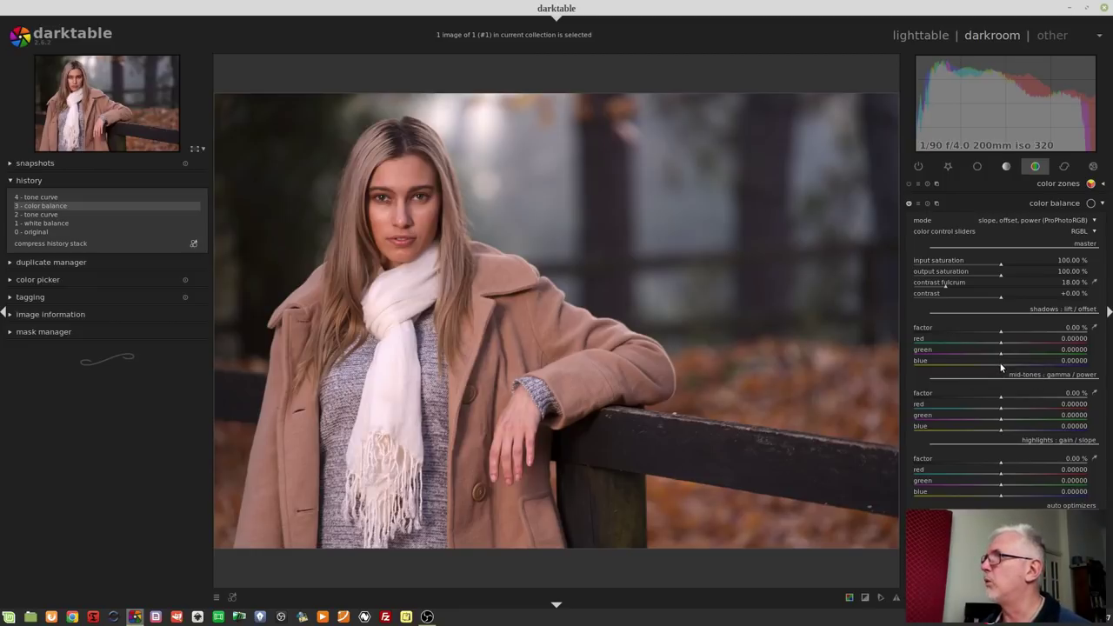
Set shadows lift blue to 0.05800 and the shadows factor to -2.73 %
{"action": "left_click", "coordinate": [1001, 368]}
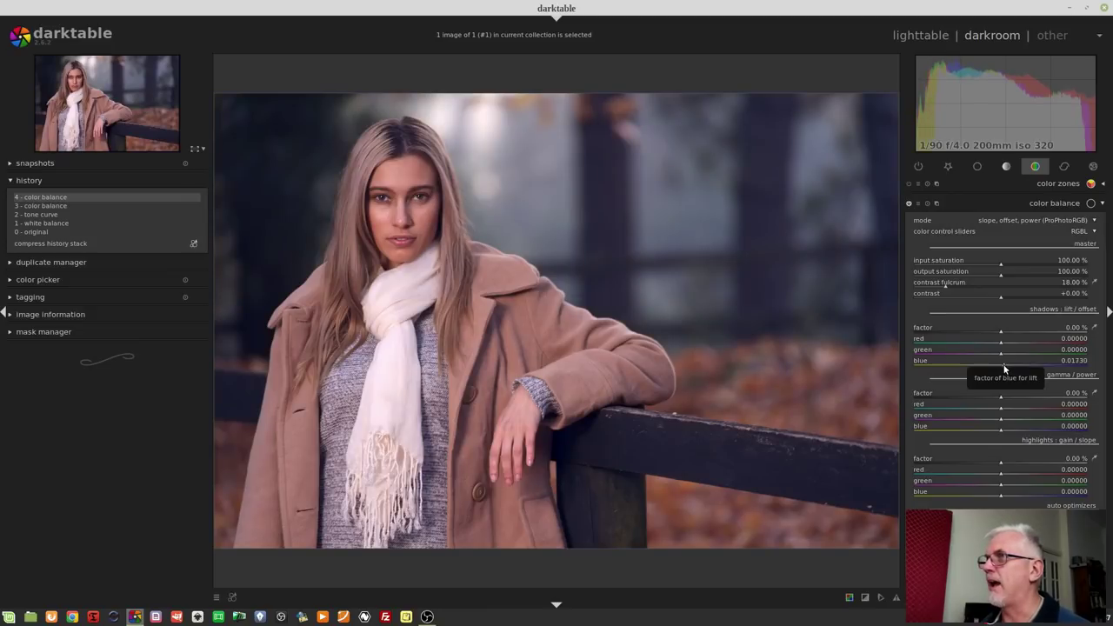
{"action": "left_click_drag", "start_coordinate": [1004, 363], "coordinate": [1010, 366]}
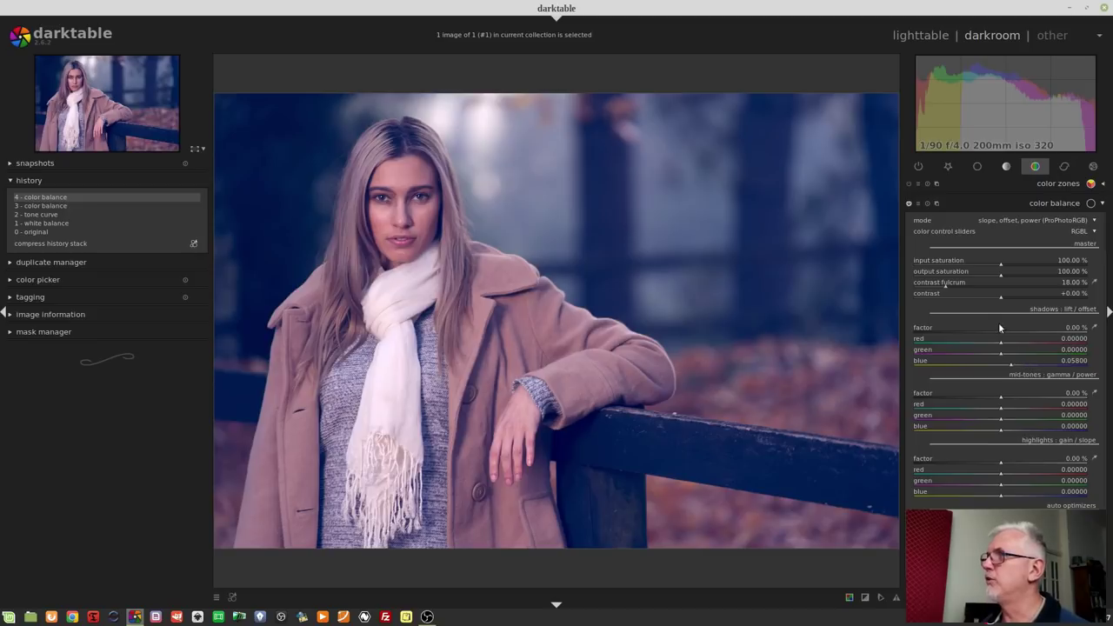
{"action": "left_click_drag", "start_coordinate": [1001, 336], "coordinate": [996, 336]}
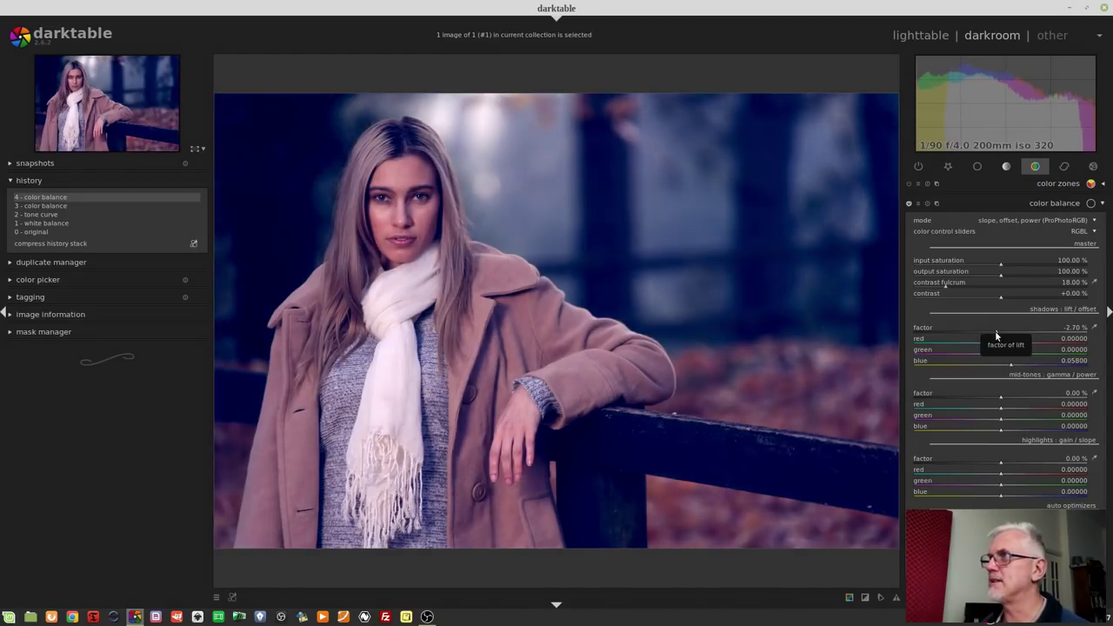
{"action": "left_click_drag", "start_coordinate": [996, 332], "coordinate": [994, 333]}
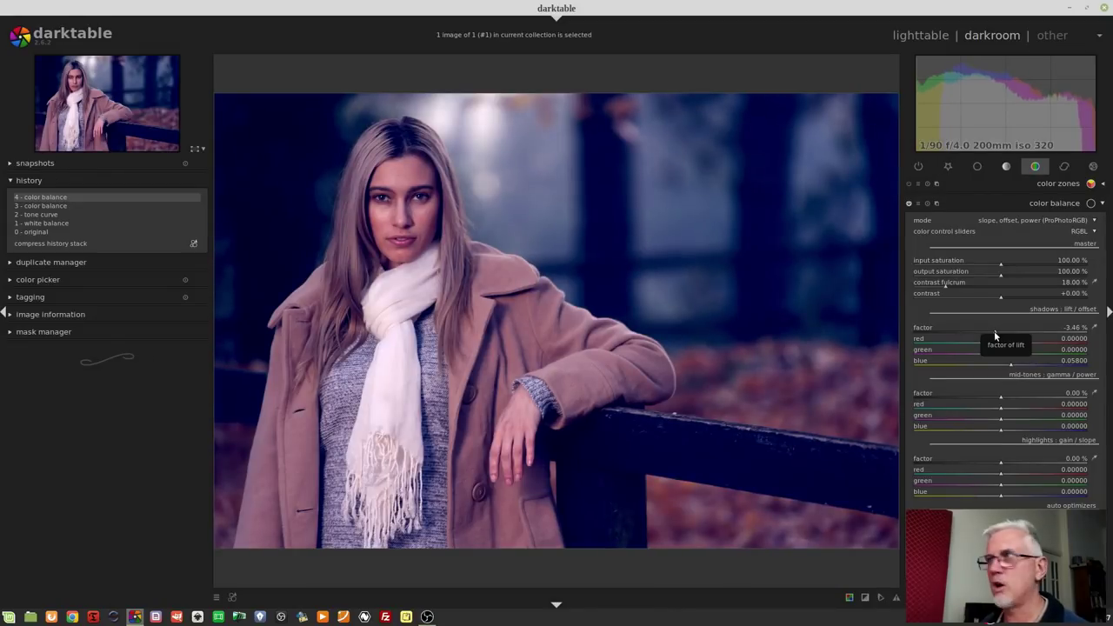
{"action": "mouse_move", "coordinate": [995, 335]}
{"action": "left_mouse_down"}
{"action": "mouse_move", "coordinate": [978, 332]}
{"action": "mouse_move", "coordinate": [1011, 336]}
{"action": "mouse_move", "coordinate": [998, 335]}
{"action": "left_mouse_up"}
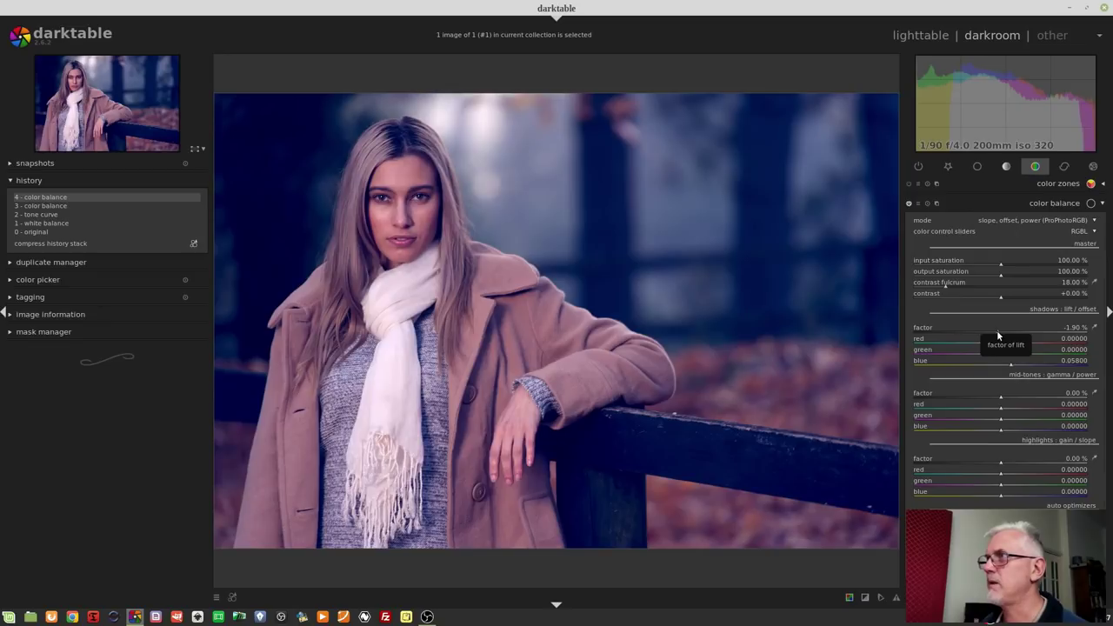
{"action": "left_click_drag", "start_coordinate": [997, 332], "coordinate": [996, 335]}
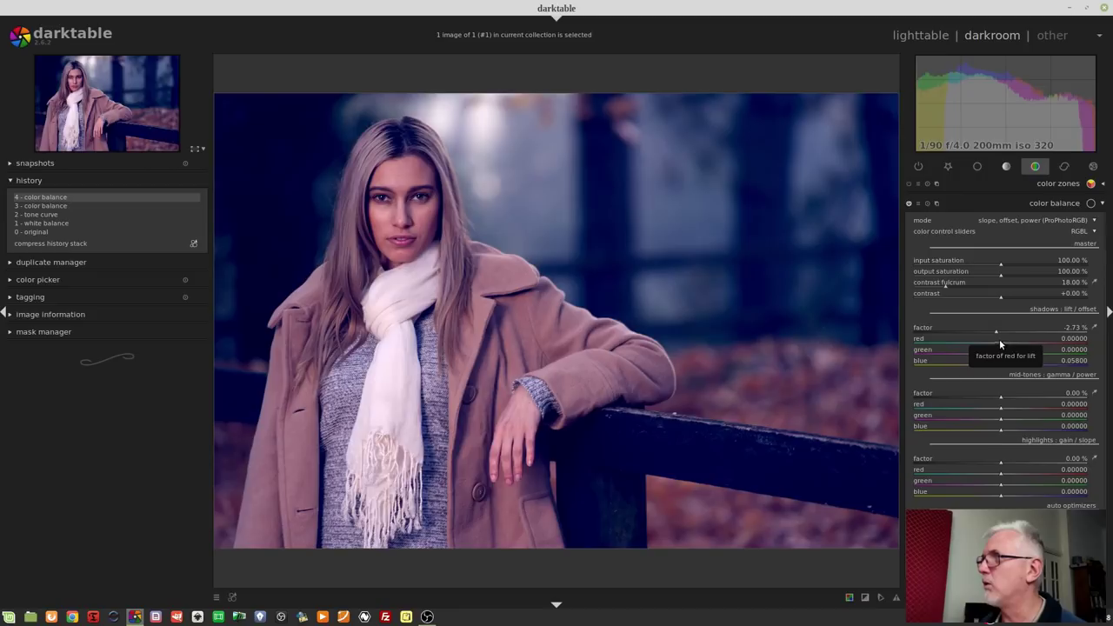
Lower the shadows lift red to -0.01681 for a more teal shadow tint
{"action": "left_click_drag", "start_coordinate": [1000, 346], "coordinate": [998, 344]}
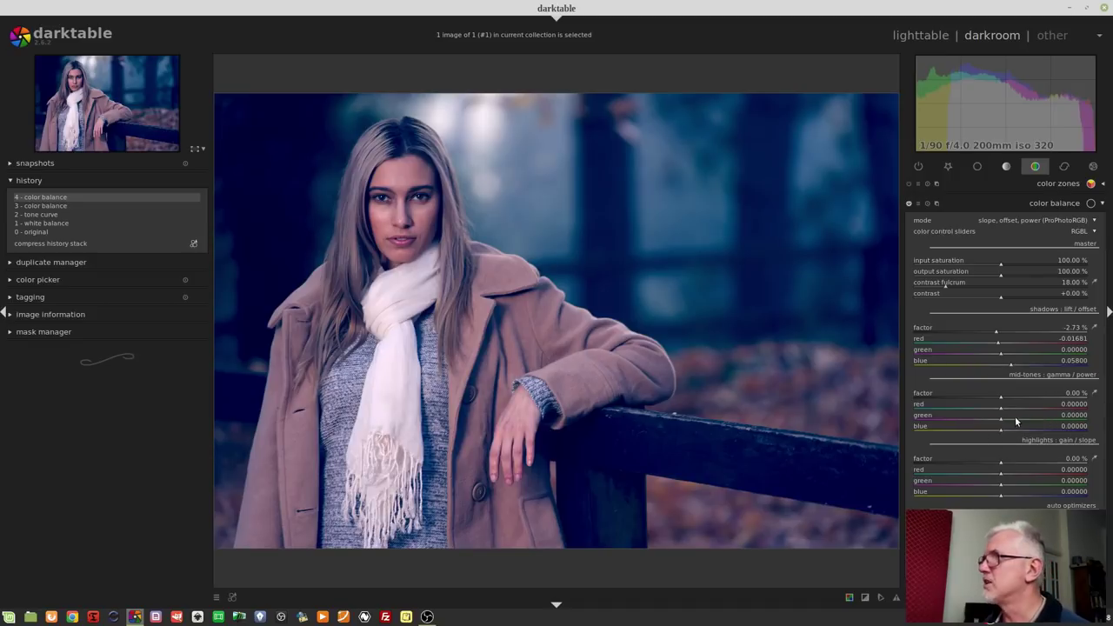
Warm the mid-tones (red 0.07731, blue -0.09315) and set the mid-tones factor to -4.29 %
{"action": "left_click_drag", "start_coordinate": [1002, 412], "coordinate": [983, 428]}
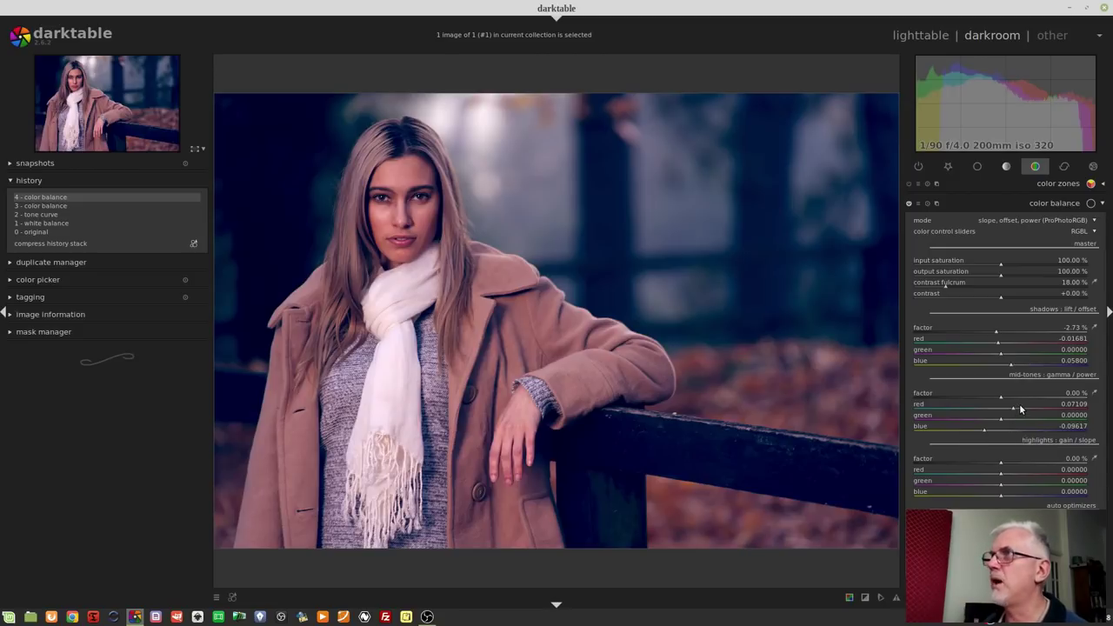
{"action": "left_click", "coordinate": [1019, 405]}
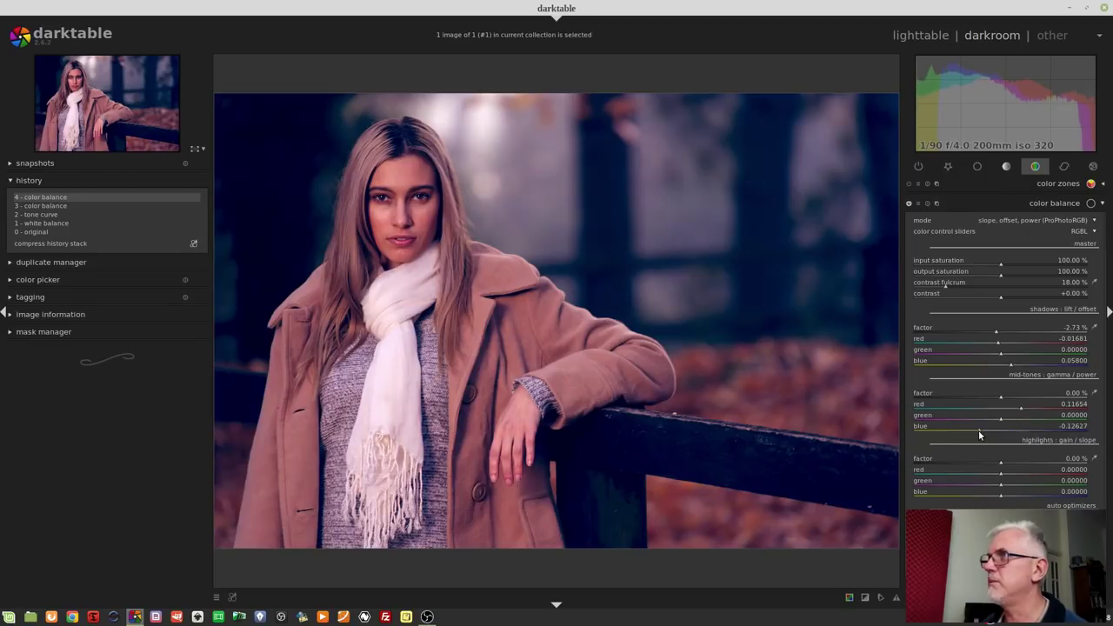
{"action": "left_click", "coordinate": [980, 432]}
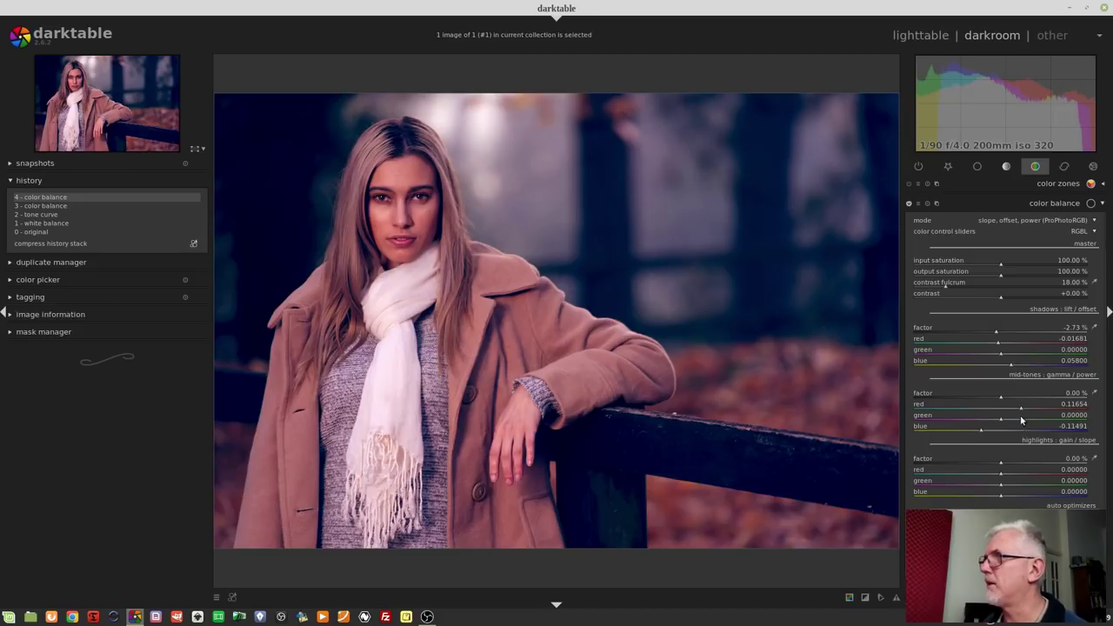
{"action": "left_click_drag", "start_coordinate": [1022, 412], "coordinate": [1013, 412]}
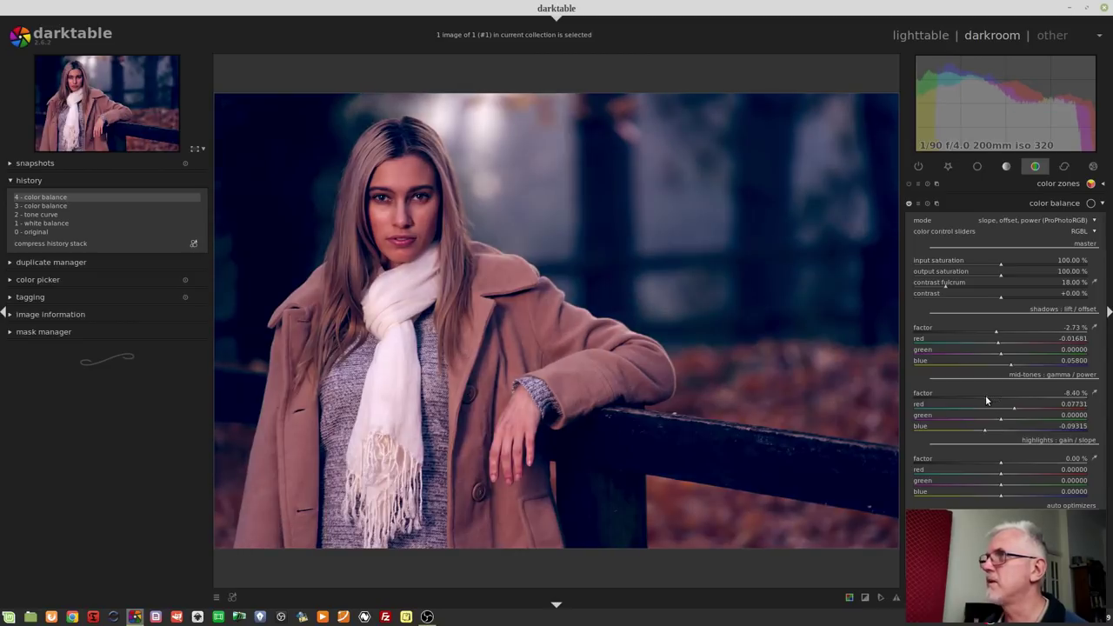
{"action": "mouse_move", "coordinate": [985, 395]}
{"action": "left_mouse_down"}
{"action": "mouse_move", "coordinate": [957, 404]}
{"action": "mouse_move", "coordinate": [1009, 410]}
{"action": "mouse_move", "coordinate": [994, 401]}
{"action": "left_mouse_up"}
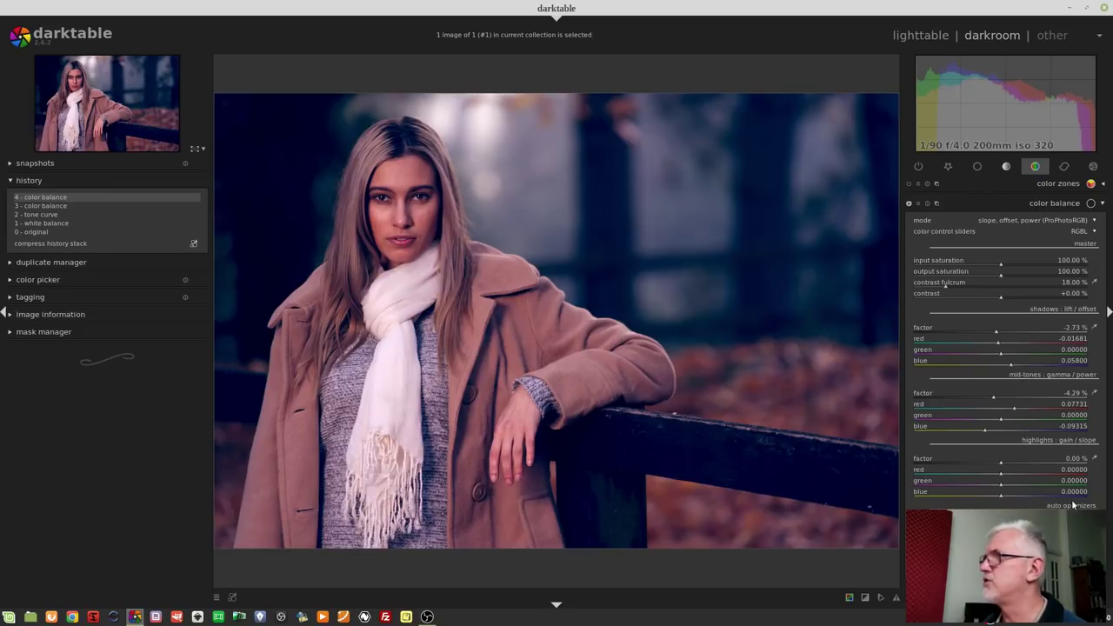
Set highlights blue to -0.11709 and factor to 9.79 %, then mid-tones factor to 3.66 %
{"action": "mouse_move", "coordinate": [986, 496]}
{"action": "left_mouse_down"}
{"action": "mouse_move", "coordinate": [975, 496]}
{"action": "mouse_move", "coordinate": [982, 502]}
{"action": "left_mouse_up"}
{"action": "left_click_drag", "start_coordinate": [1001, 463], "coordinate": [1012, 459]}
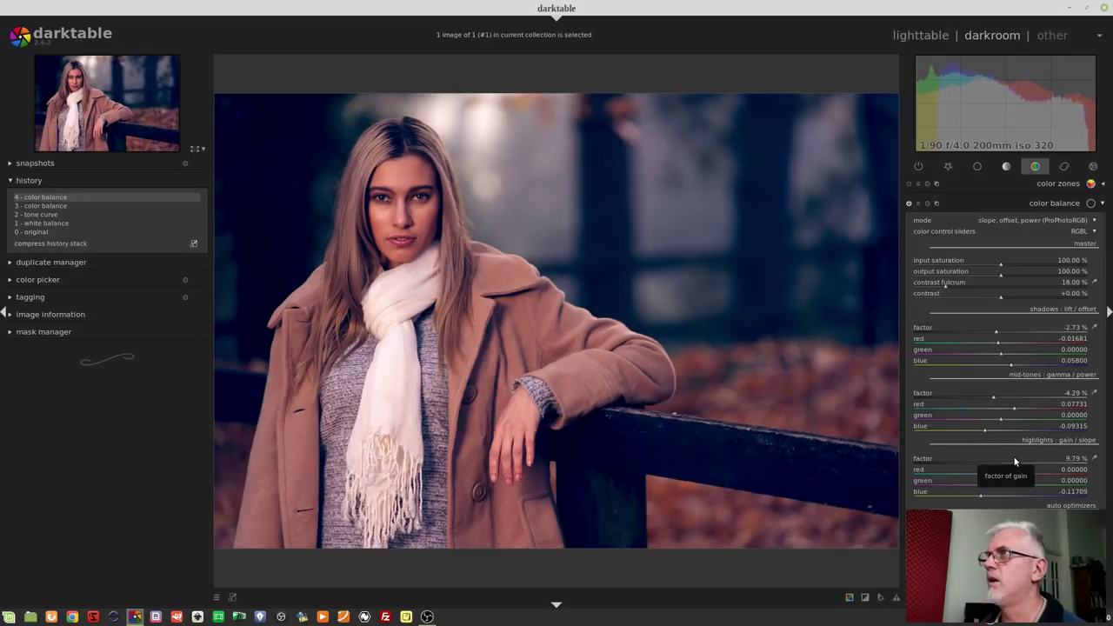
{"action": "left_click_drag", "start_coordinate": [1015, 463], "coordinate": [1027, 452]}
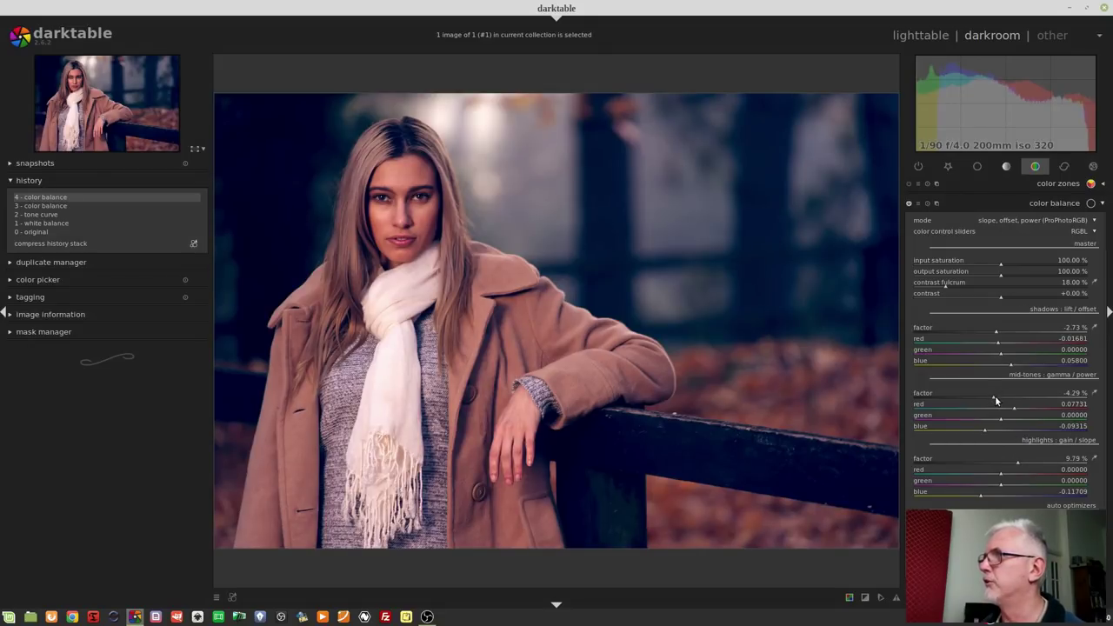
{"action": "left_click_drag", "start_coordinate": [994, 395], "coordinate": [1006, 399]}
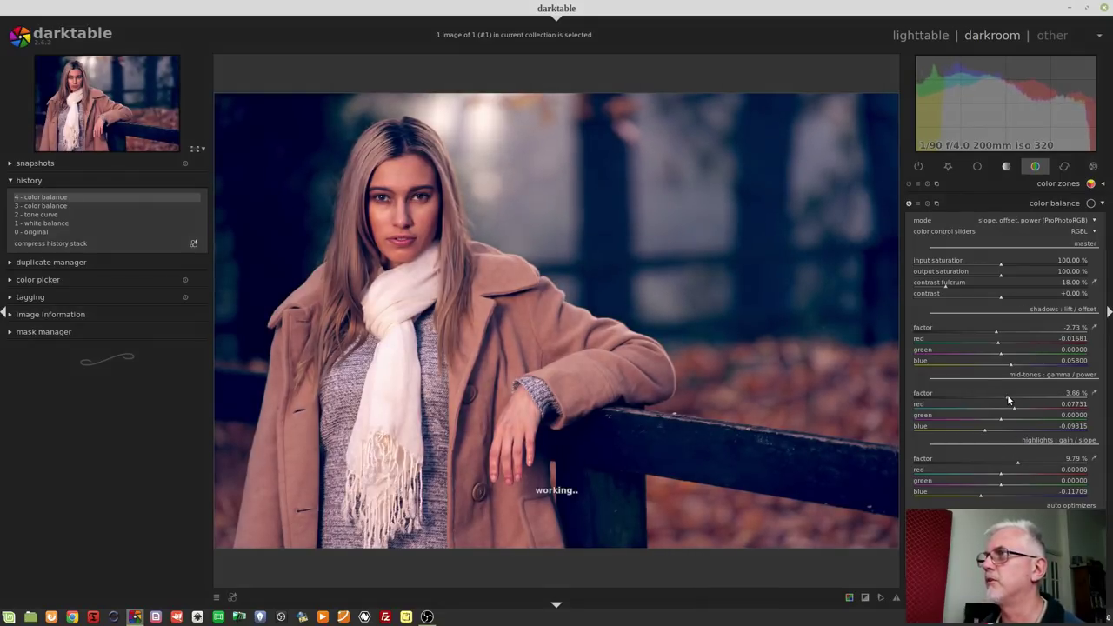
{"action": "scroll", "coordinate": [1005, 394], "scroll_direction": "down", "scroll_amount": 2}
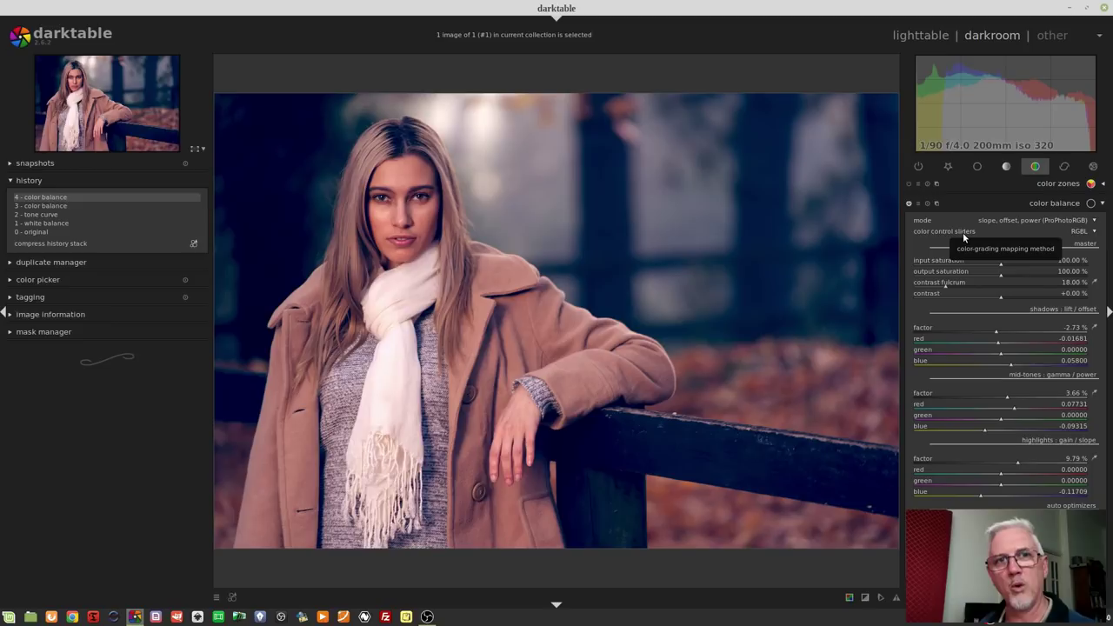
Reset color balance to defaults and set the shadows hue to teal at 208.17°
{"action": "left_click", "coordinate": [926, 205]}
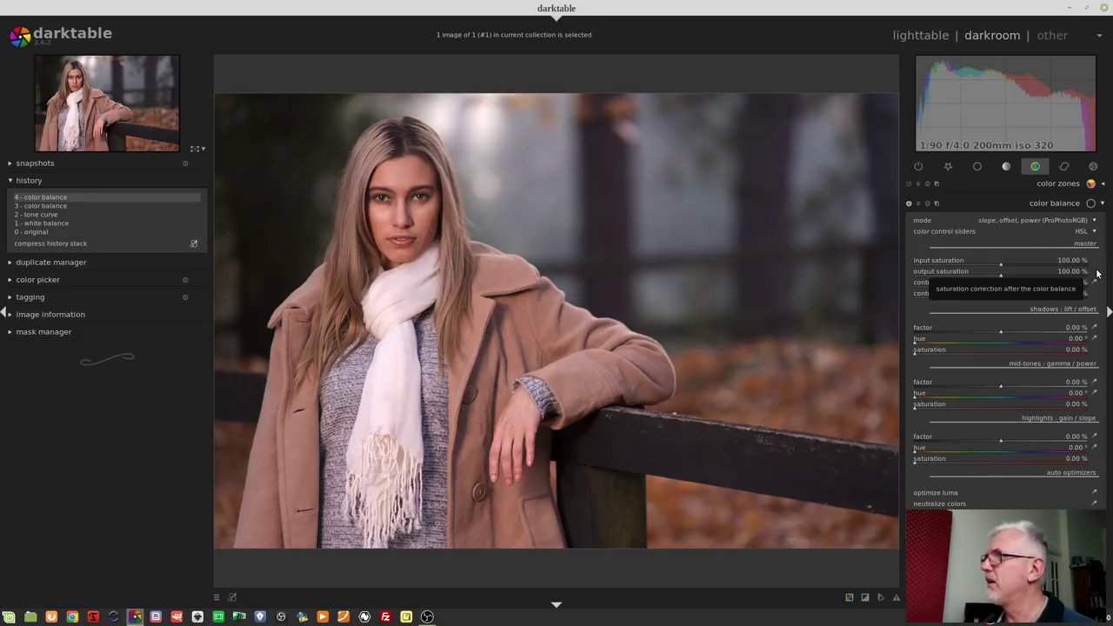
{"action": "left_click", "coordinate": [1018, 348]}
{"action": "left_click_drag", "start_coordinate": [1018, 347], "coordinate": [1014, 346]}
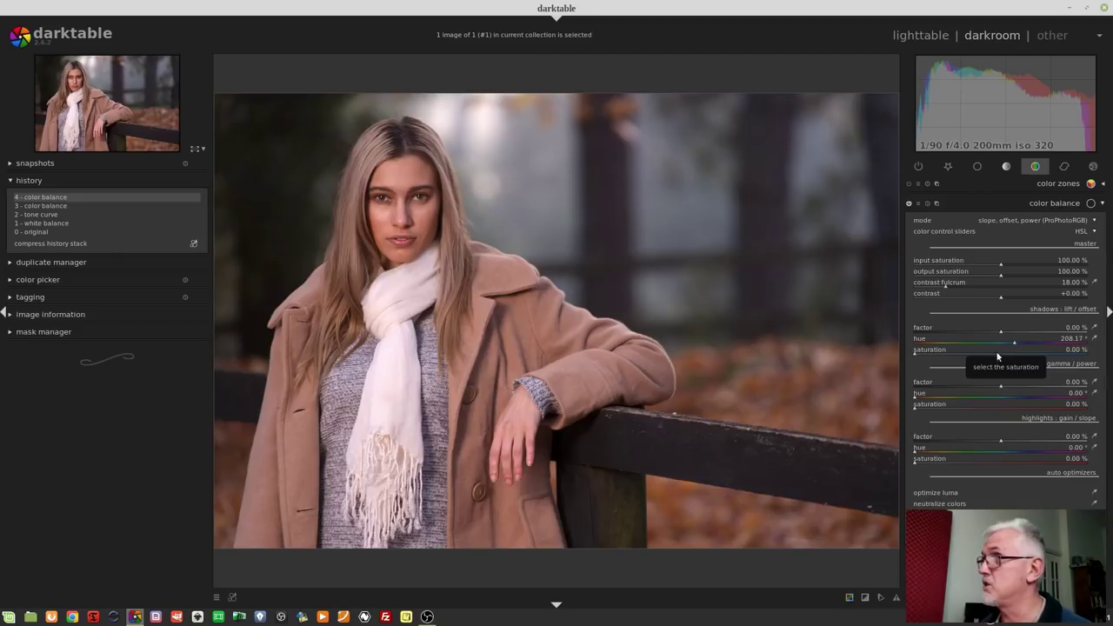
Raise the shadows tint saturation to 3.57 %
{"action": "left_click", "coordinate": [921, 356]}
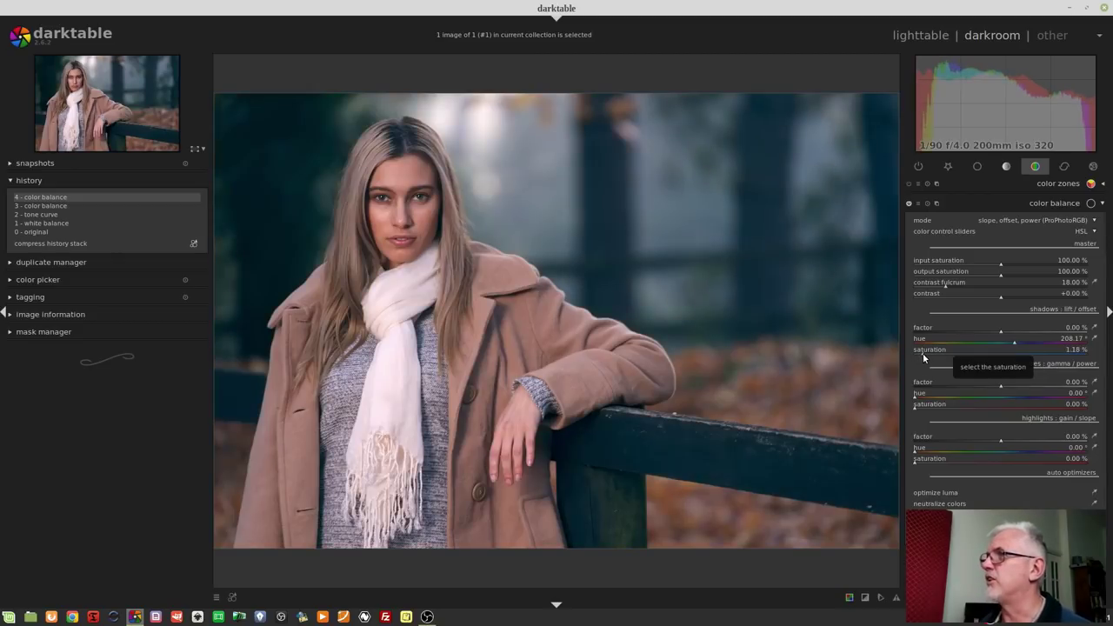
{"action": "left_click_drag", "start_coordinate": [922, 357], "coordinate": [935, 356]}
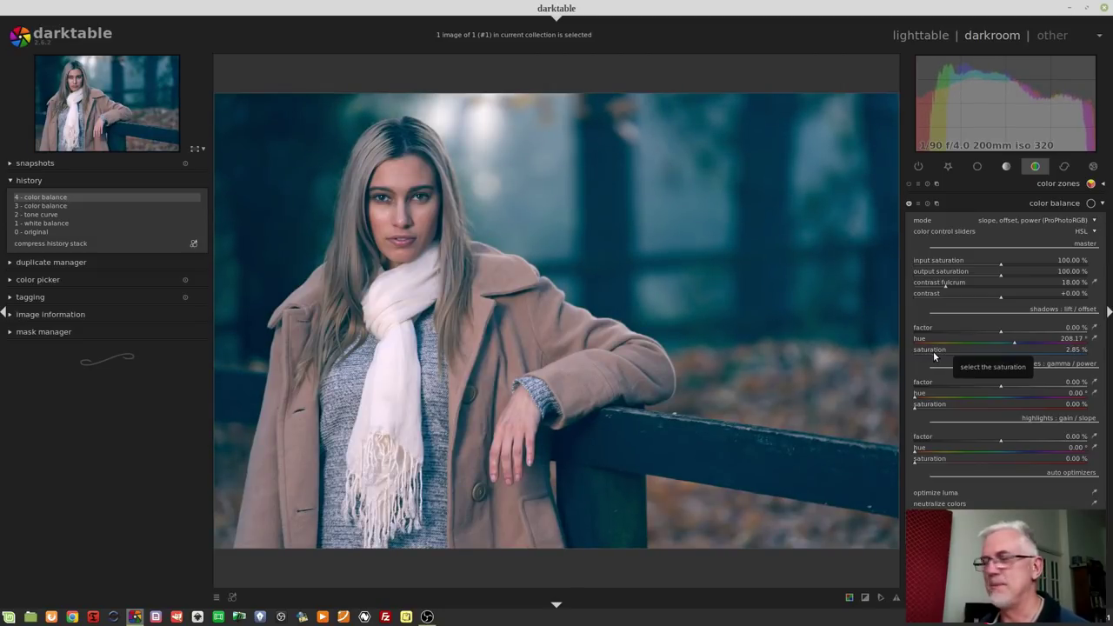
{"action": "left_click_drag", "start_coordinate": [938, 352], "coordinate": [938, 356]}
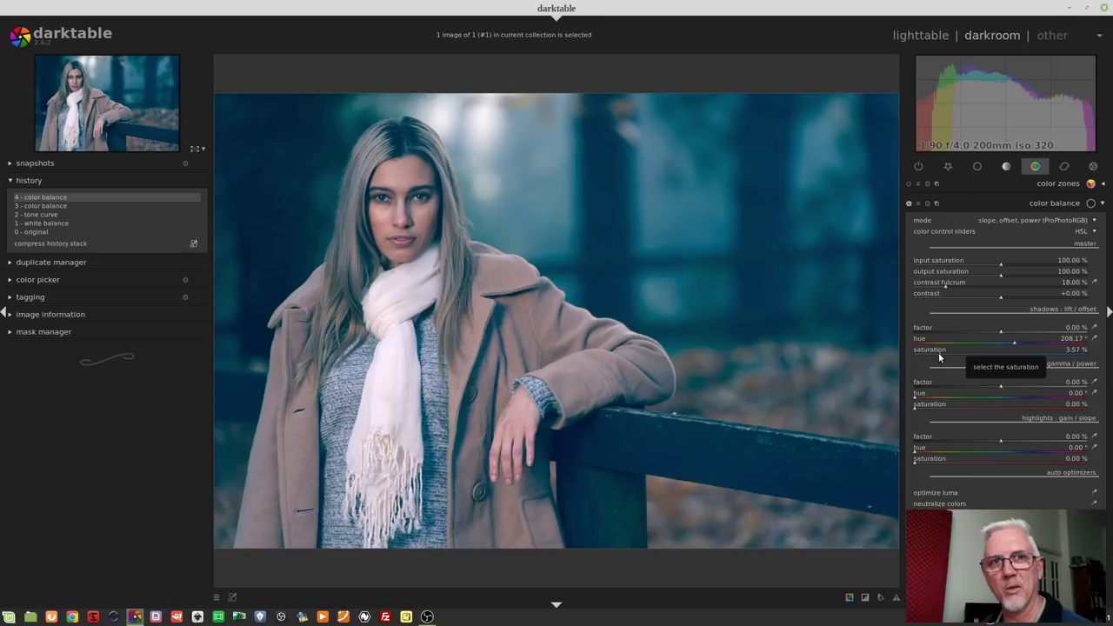
Lower the color balance shadows factor to -3.27 %
{"action": "left_click", "coordinate": [996, 334]}
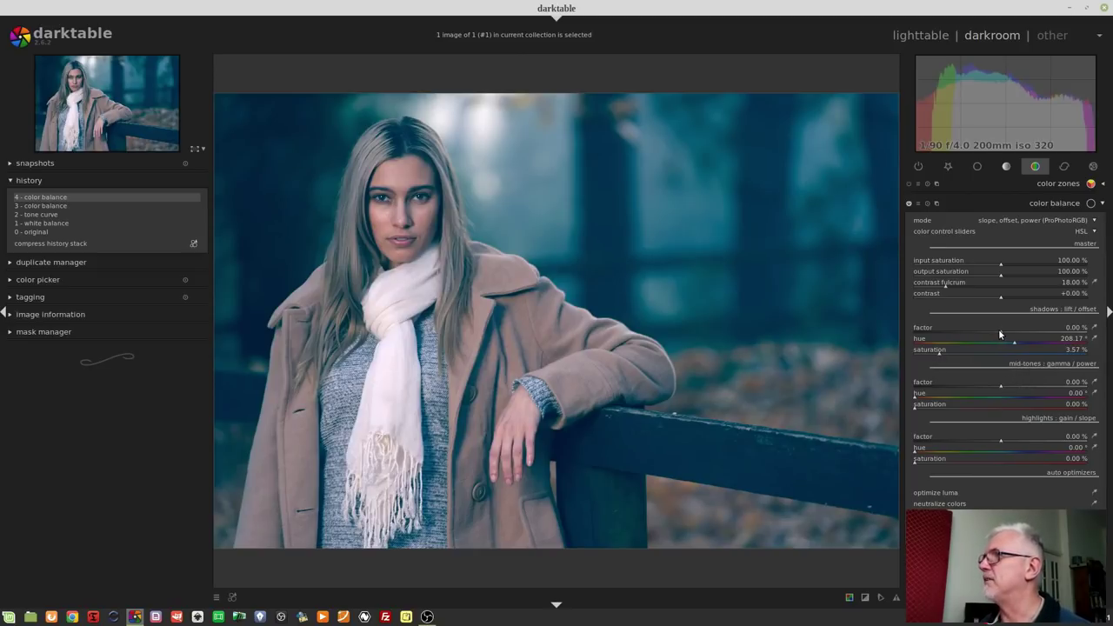
{"action": "scroll", "coordinate": [995, 335], "scroll_direction": "down", "scroll_amount": 1}
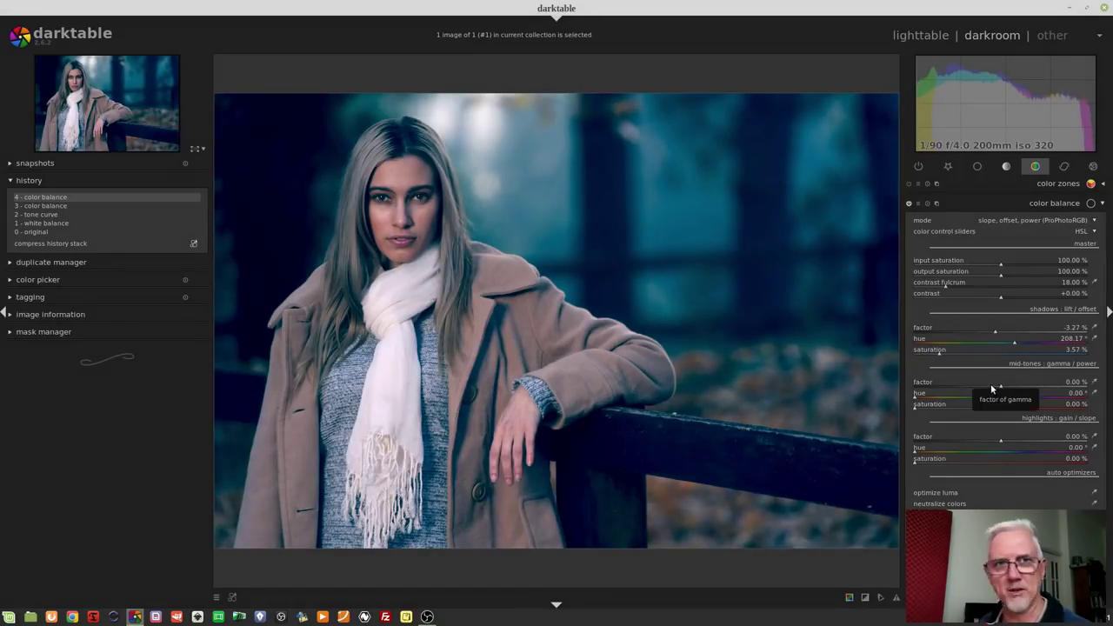
Tint the mid-tones orange at hue 23.78° with 11.21 % saturation
{"action": "left_click", "coordinate": [925, 400]}
{"action": "left_click", "coordinate": [925, 405]}
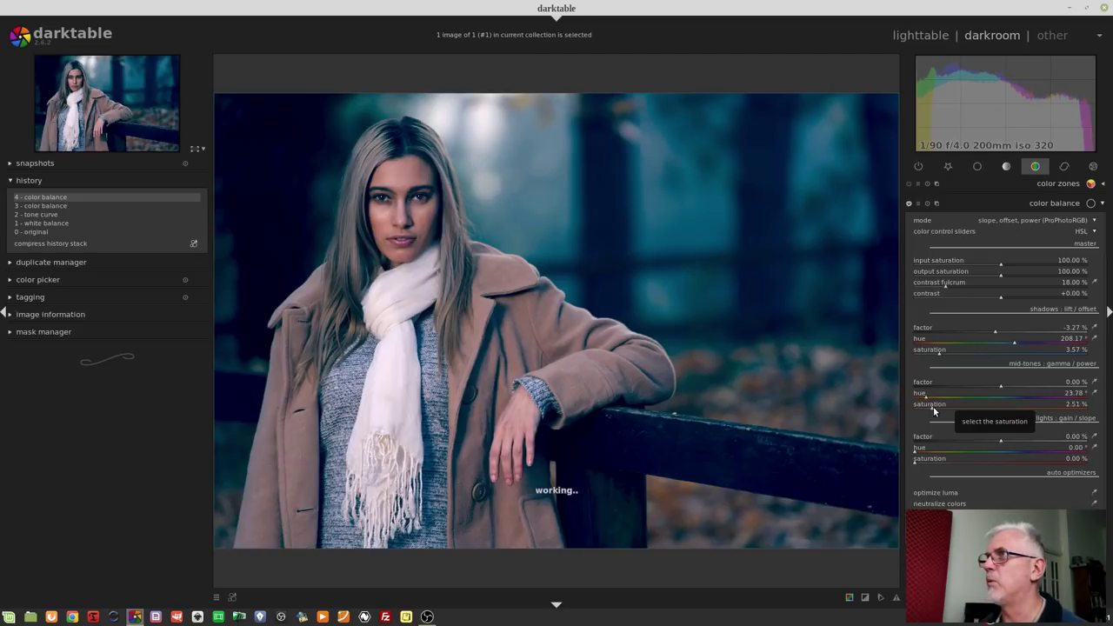
{"action": "left_click_drag", "start_coordinate": [939, 412], "coordinate": [976, 415]}
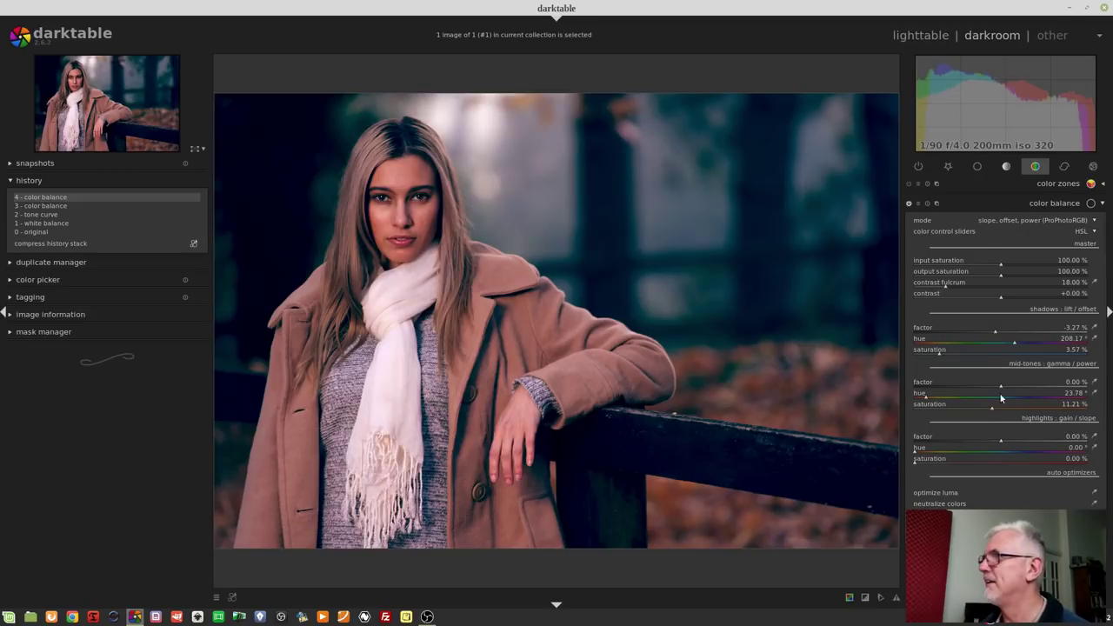
Brighten the mid-tones factor to 3.03 %
{"action": "left_click_drag", "start_coordinate": [997, 389], "coordinate": [1016, 388]}
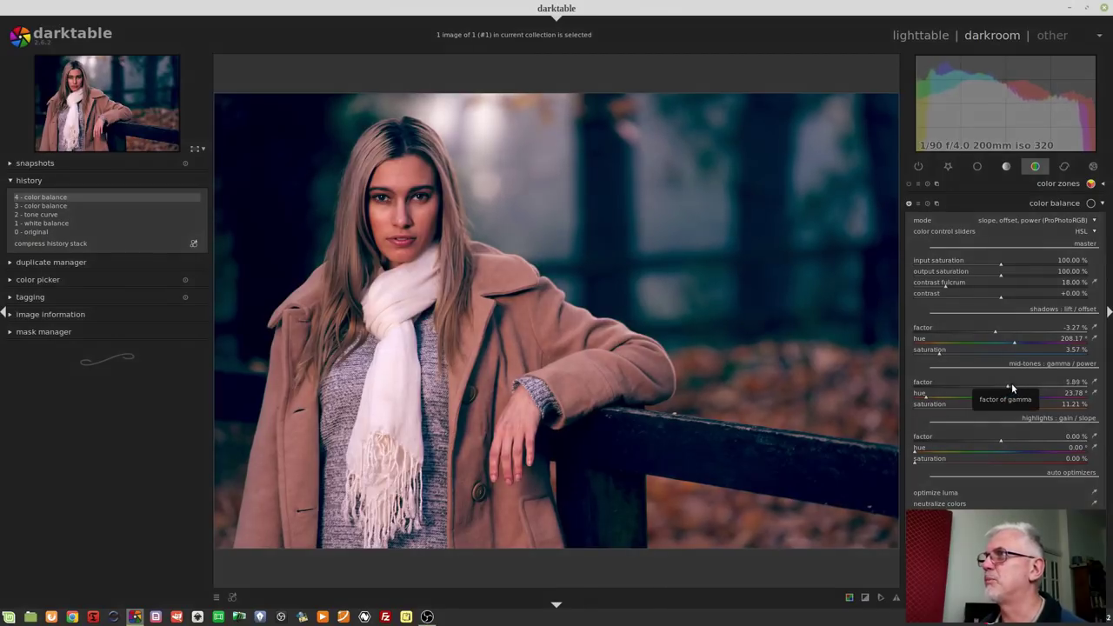
{"action": "scroll", "coordinate": [1004, 383], "scroll_direction": "down", "scroll_amount": 2}
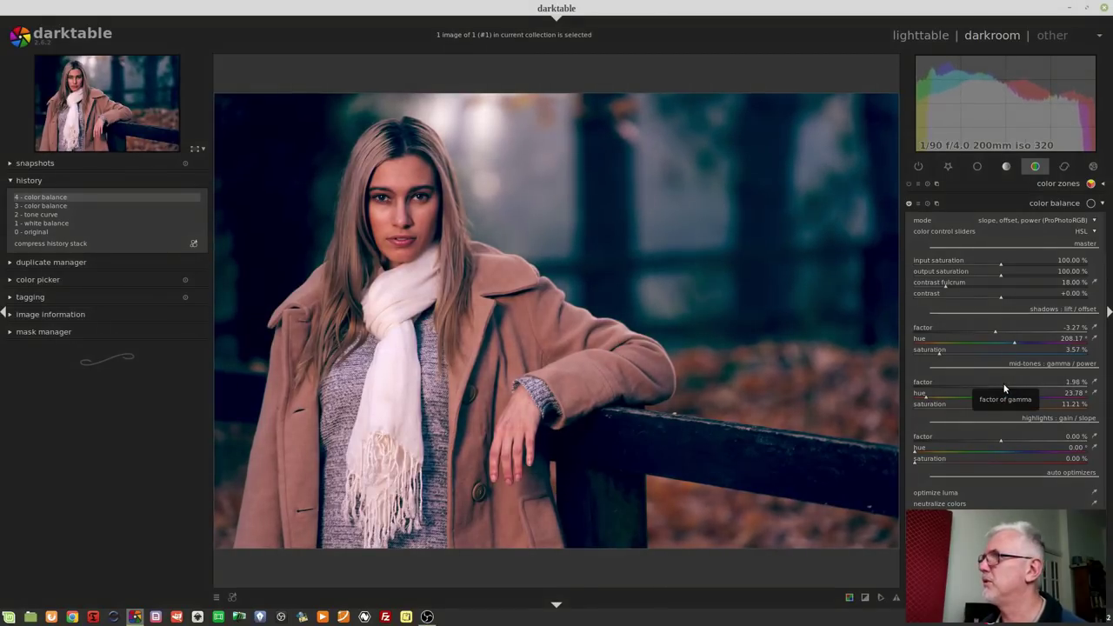
{"action": "scroll", "coordinate": [1005, 383], "scroll_direction": "up", "scroll_amount": 1}
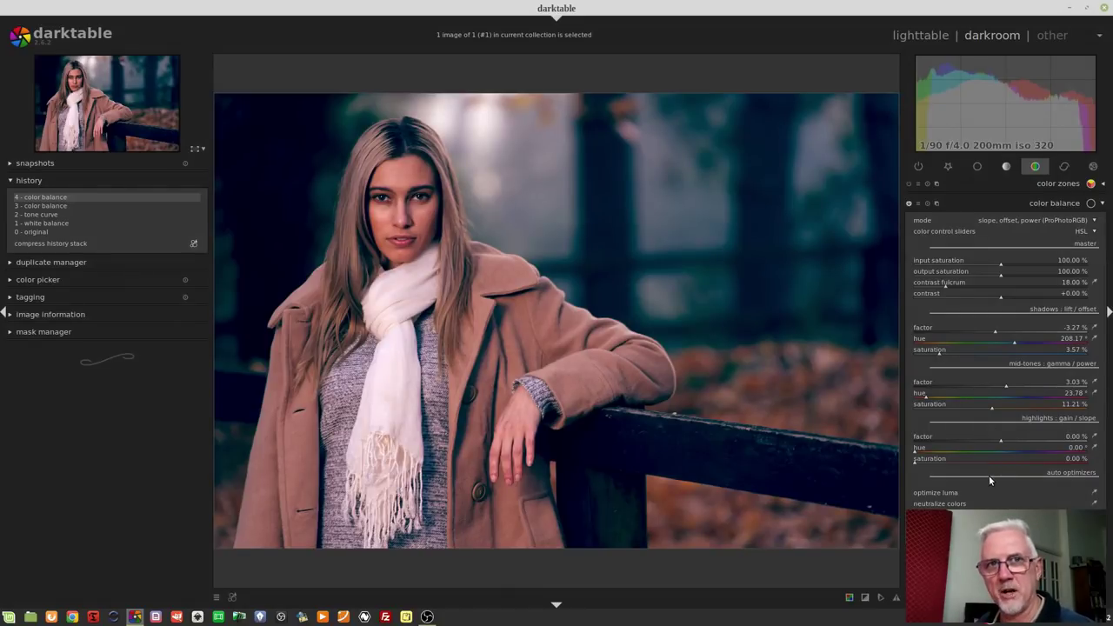
Set the highlights hue to 50.16° and highlights saturation to about 3.68 %
{"action": "left_click", "coordinate": [938, 451]}
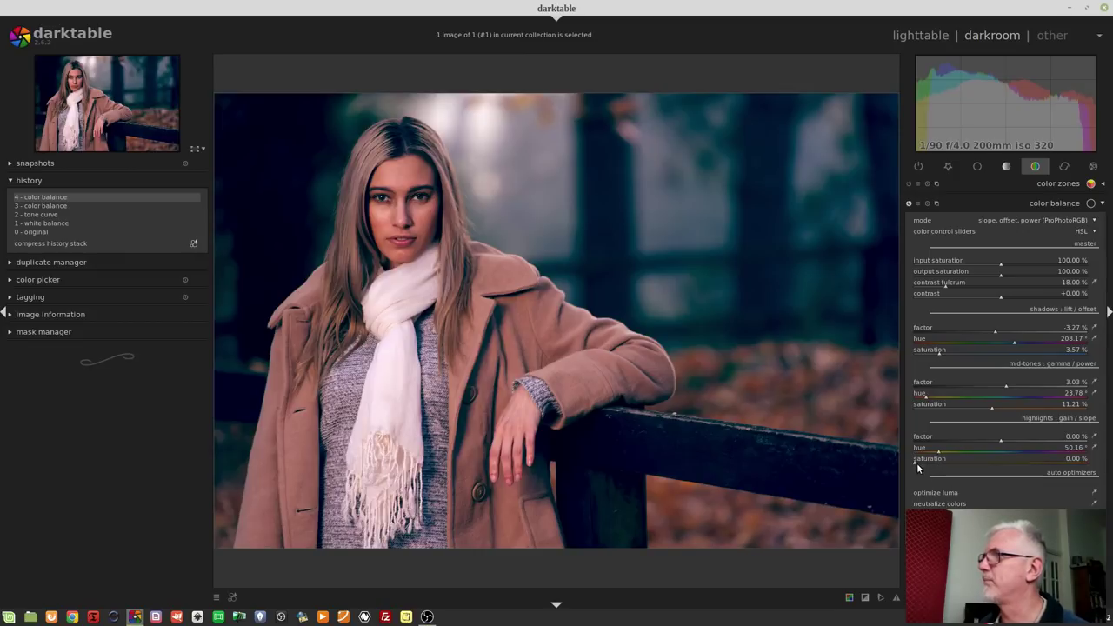
{"action": "left_click", "coordinate": [920, 462]}
{"action": "left_click_drag", "start_coordinate": [922, 467], "coordinate": [944, 461]}
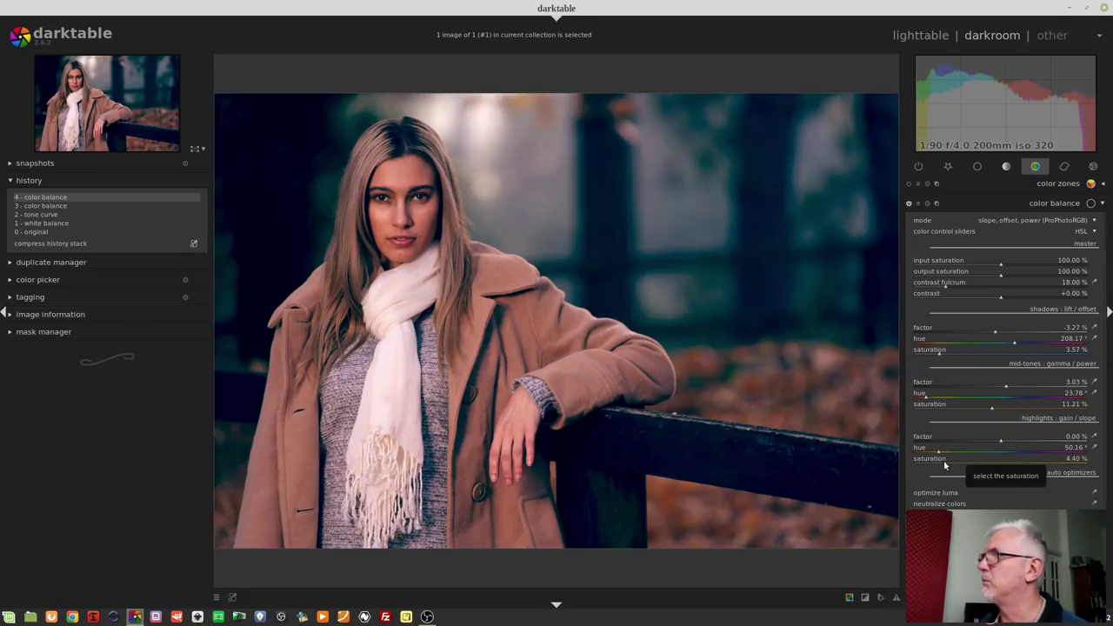
{"action": "scroll", "coordinate": [944, 466], "scroll_direction": "down", "scroll_amount": 2}
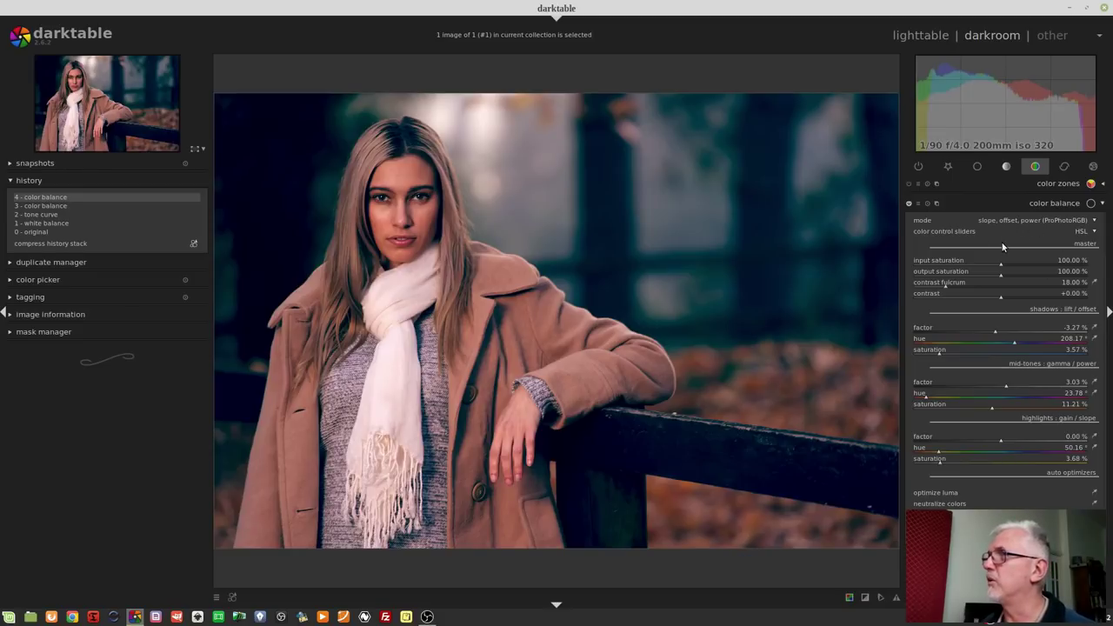
Switch color control sliders to 'both' and lower shadows red to about -0.0456
{"action": "left_click", "coordinate": [1097, 233]}
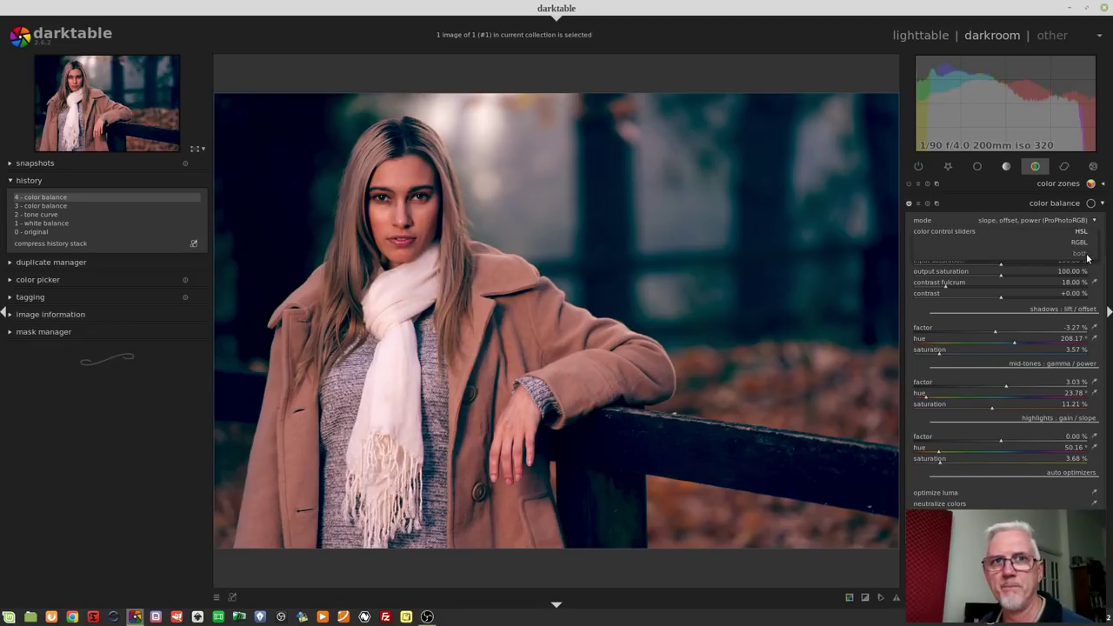
{"action": "left_click", "coordinate": [1087, 257]}
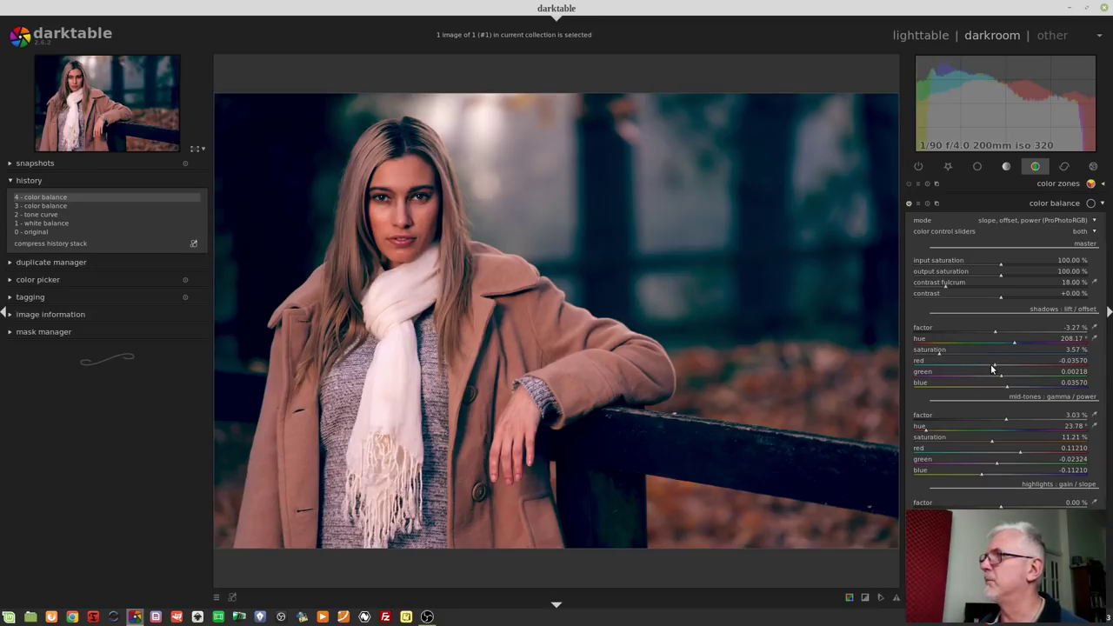
{"action": "mouse_move", "coordinate": [990, 364]}
{"action": "left_mouse_down"}
{"action": "mouse_move", "coordinate": [973, 369]}
{"action": "mouse_move", "coordinate": [990, 372]}
{"action": "left_mouse_up"}
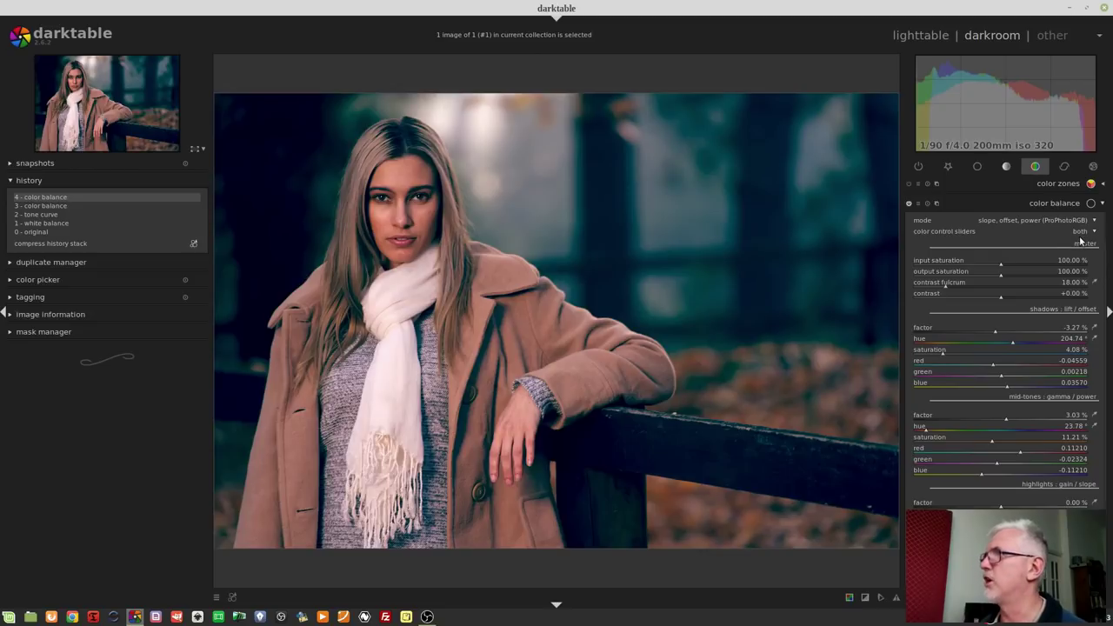
Switch the color control sliders from 'both' back to HSL only
{"action": "scroll", "coordinate": [1082, 238], "scroll_direction": "up", "scroll_amount": 1}
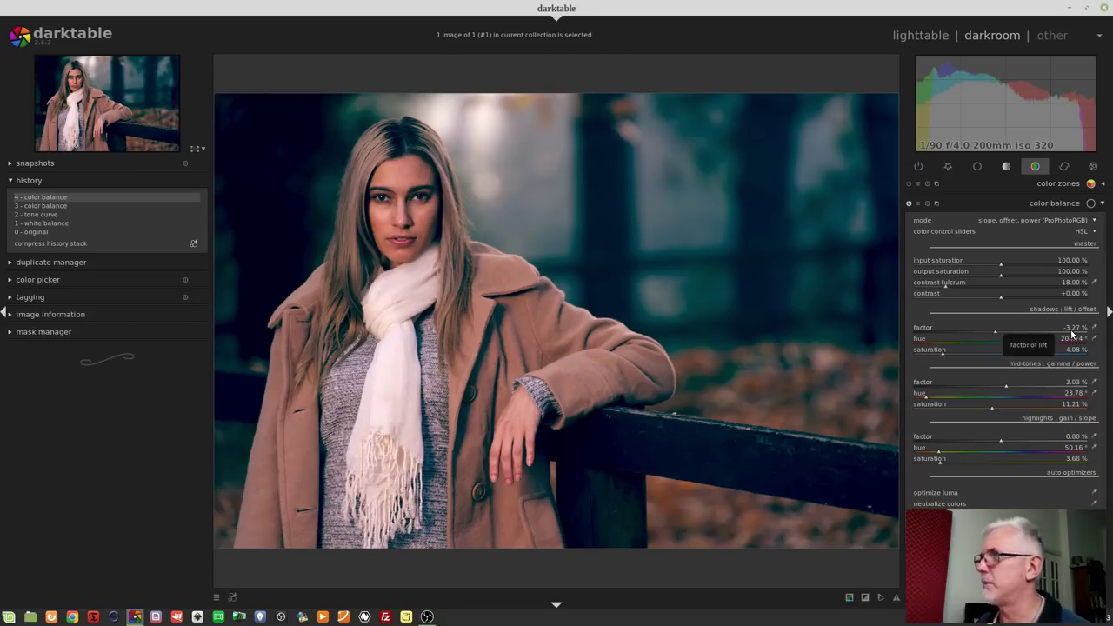
Auto-pick the shadows factor from the whole image, giving -0.37 %
{"action": "left_click", "coordinate": [1094, 329]}
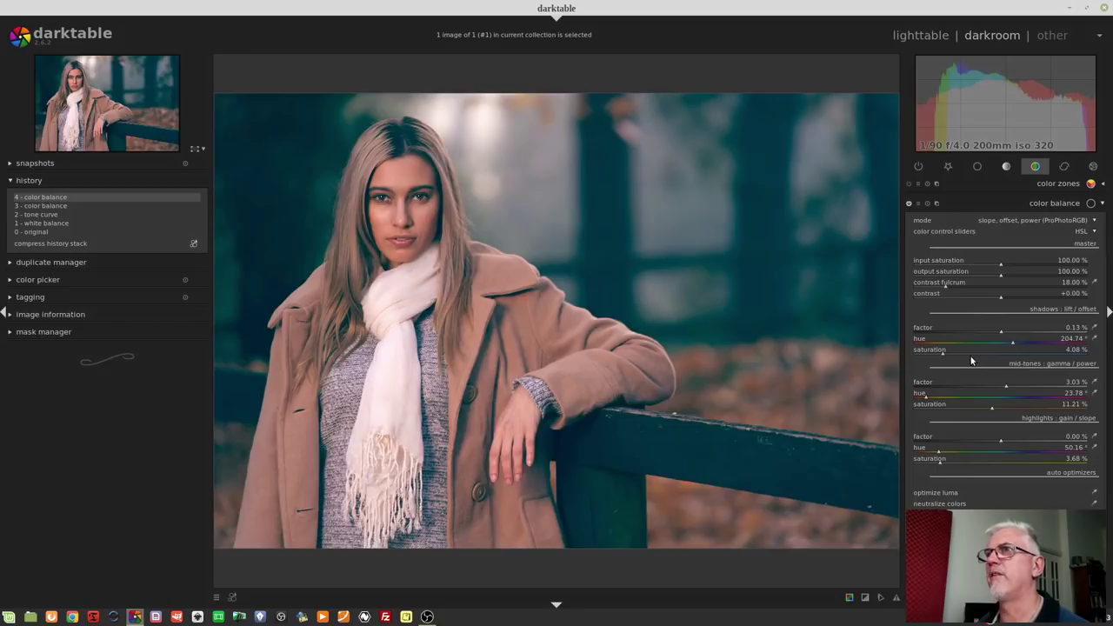
{"action": "left_click", "coordinate": [1094, 328]}
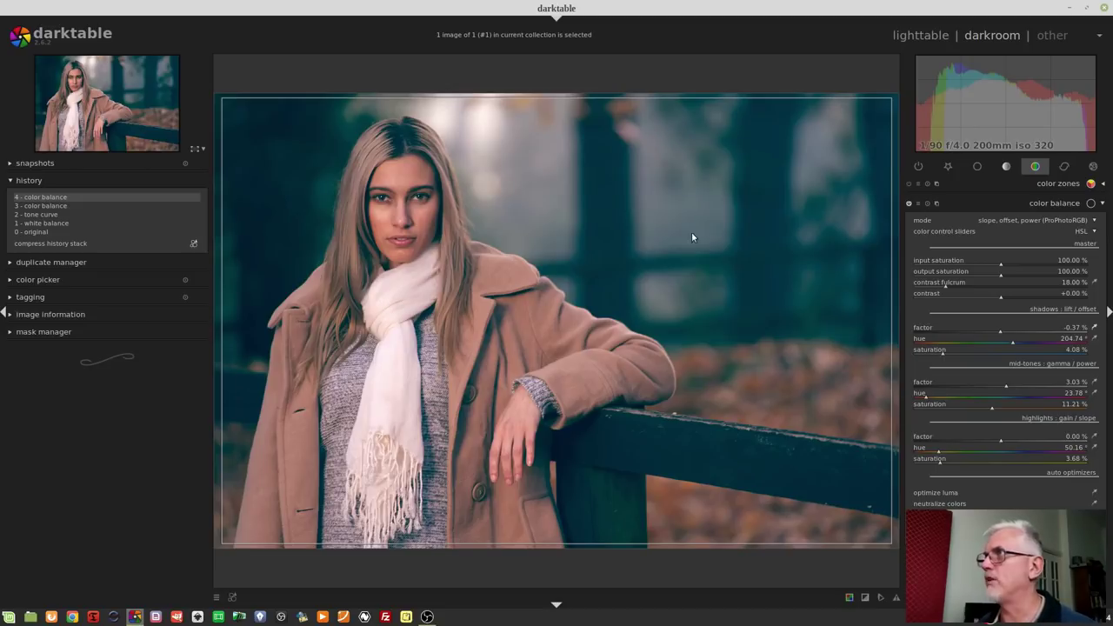
Sample the dark background right of the woman for the shadows factor, reaching -3.02 %
{"action": "left_click_drag", "start_coordinate": [662, 159], "coordinate": [858, 331]}
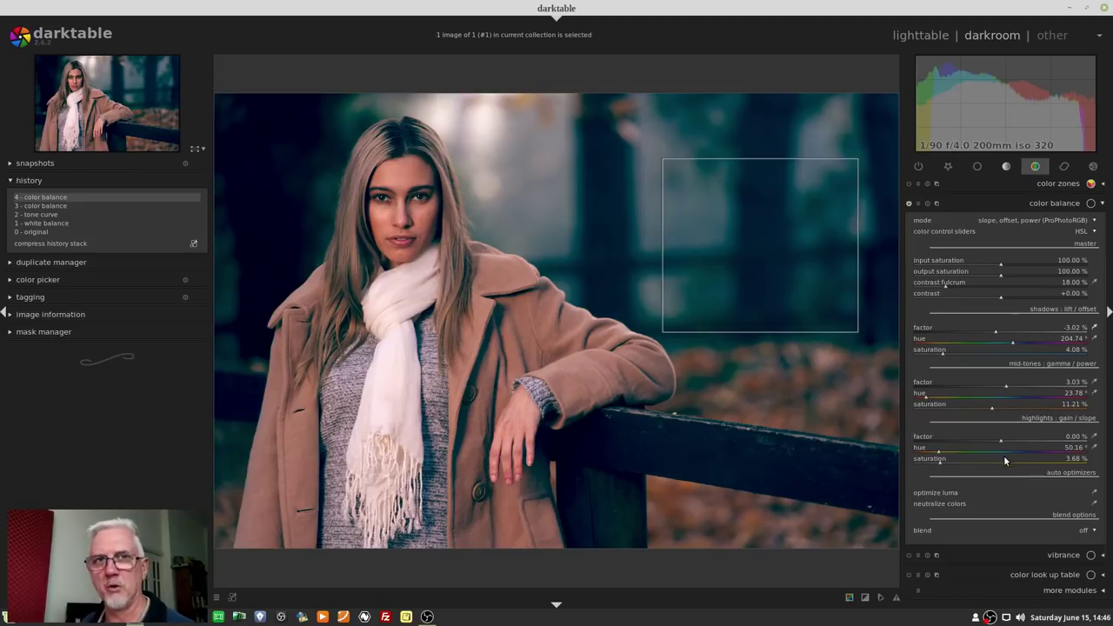
Run optimize luma, then pull mid-tones factor to 2.32 % and highlights to -1.62 %
{"action": "left_click", "coordinate": [1095, 494]}
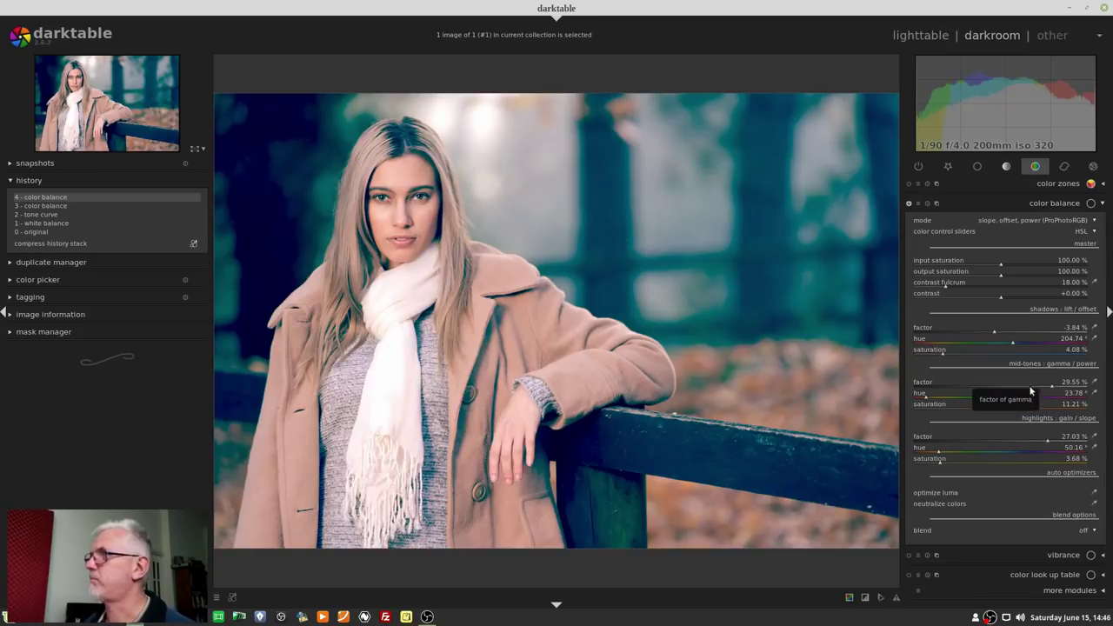
{"action": "left_click_drag", "start_coordinate": [1030, 392], "coordinate": [1007, 384]}
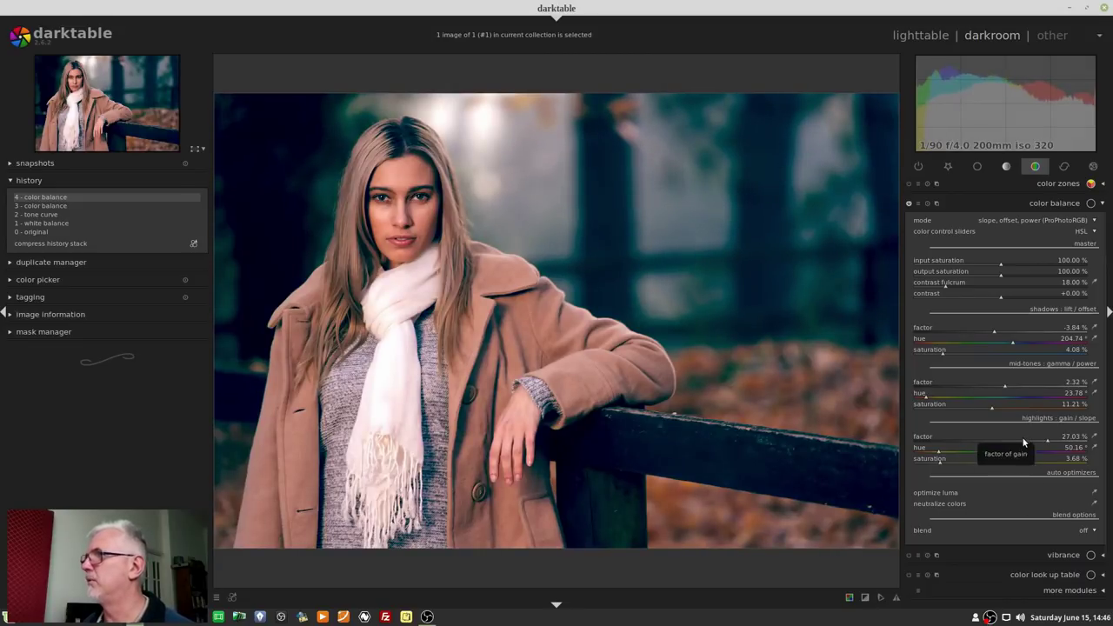
{"action": "left_click_drag", "start_coordinate": [1032, 440], "coordinate": [996, 442]}
{"action": "left_click", "coordinate": [996, 438]}
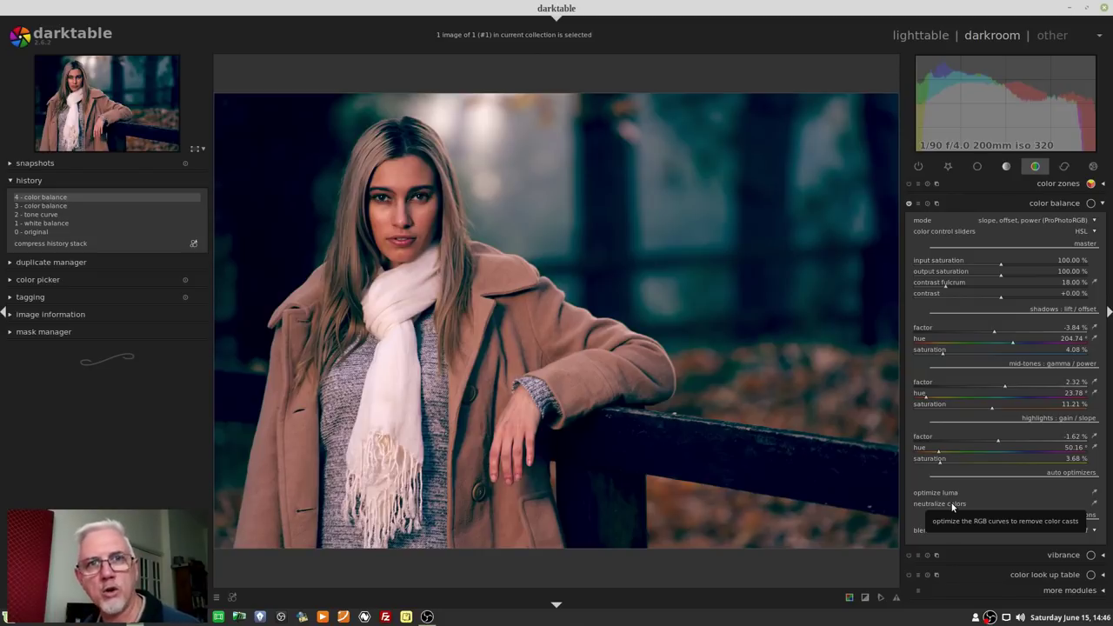
Run neutralize colors, then raise mid-tones factor to 6.89 % and highlights to 14.81 %
{"action": "left_click", "coordinate": [1095, 506]}
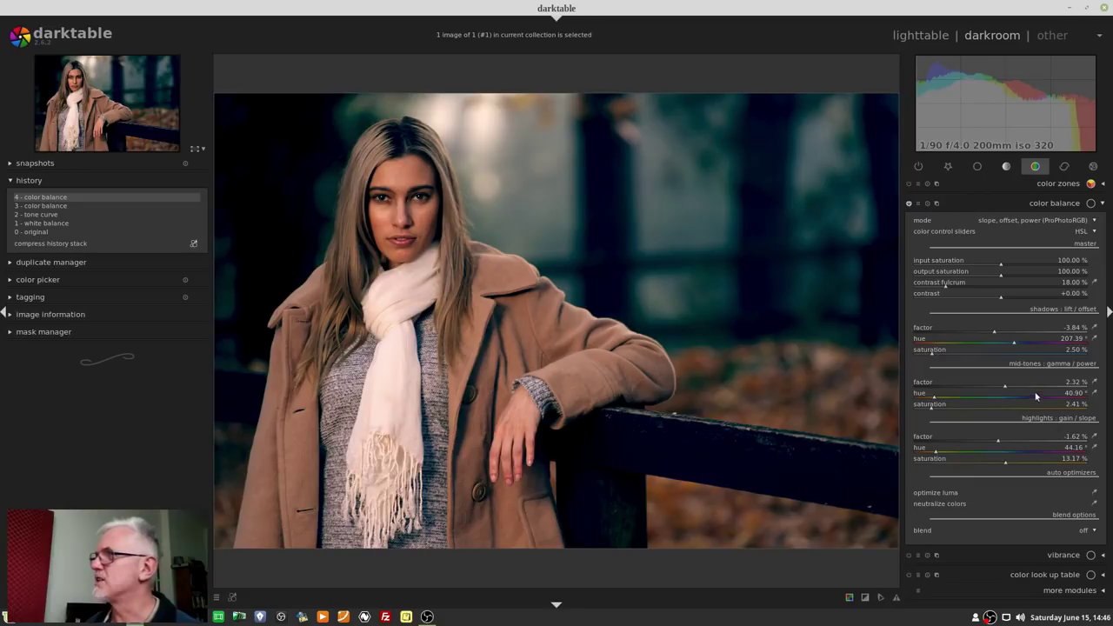
{"action": "left_click_drag", "start_coordinate": [1004, 387], "coordinate": [1012, 386]}
{"action": "left_click_drag", "start_coordinate": [1004, 437], "coordinate": [1025, 436]}
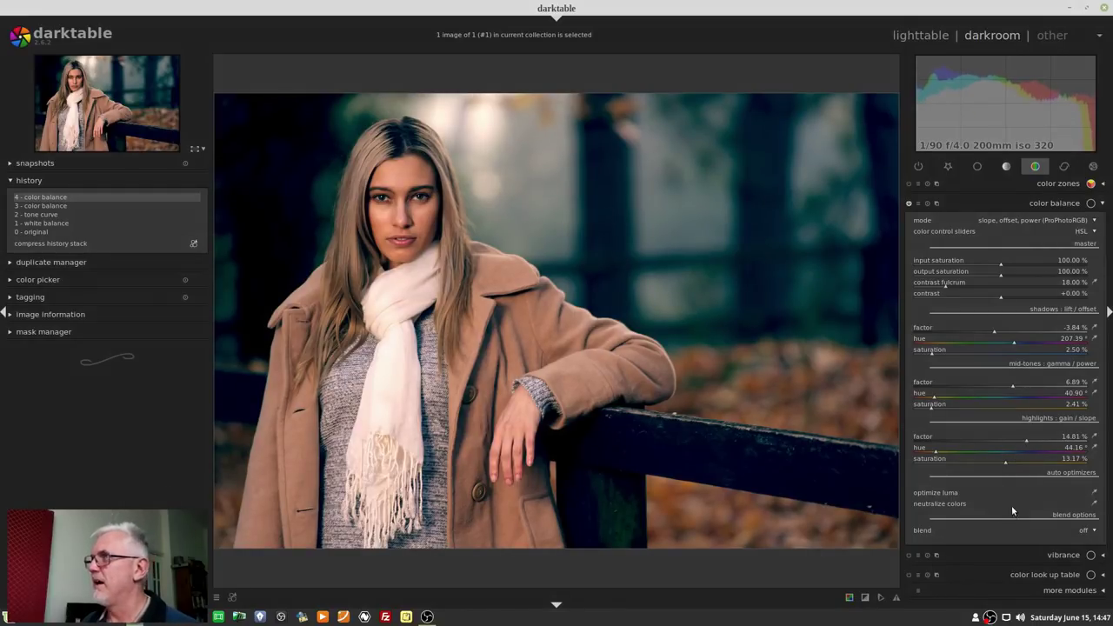